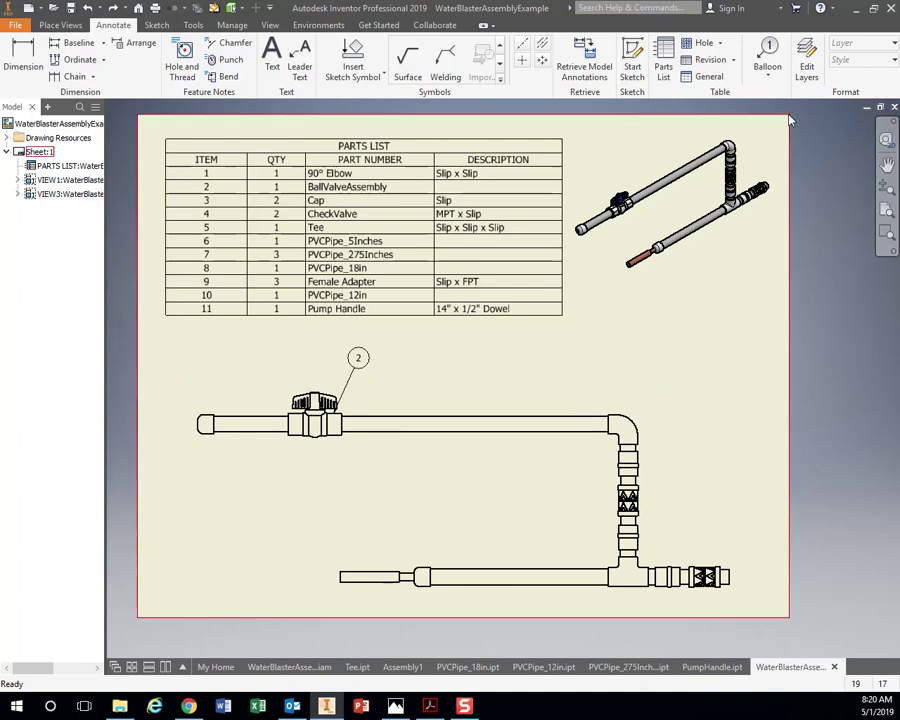
Cancel the unfinished item 2 balloon on the ball valve.
left_click(770, 79)
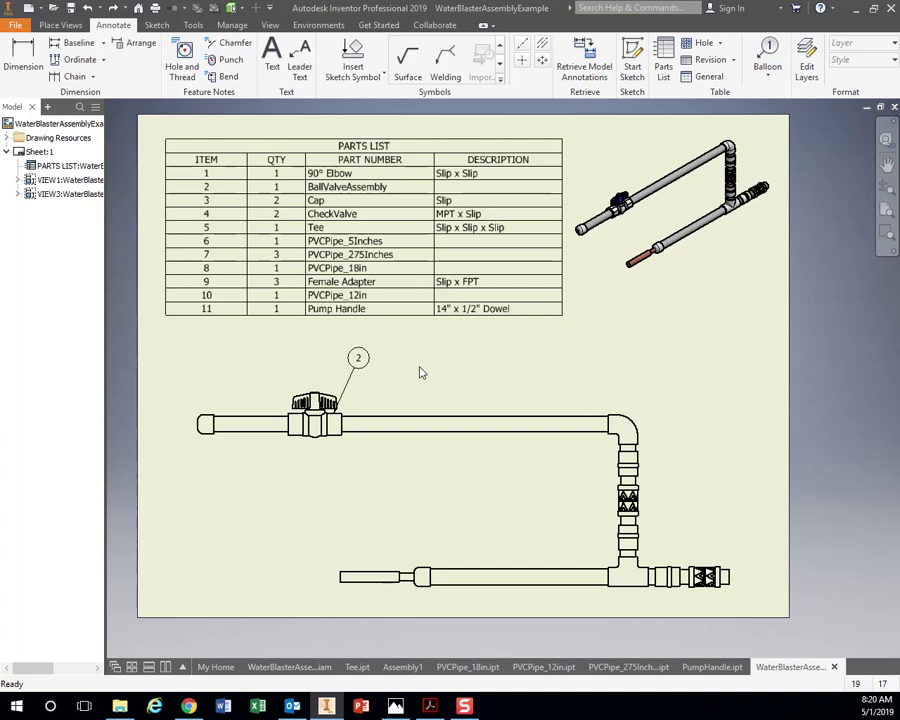
key("Escape")
Start Auto Balloon on the front pipe view and window-select all its components.
left_click(778, 78)
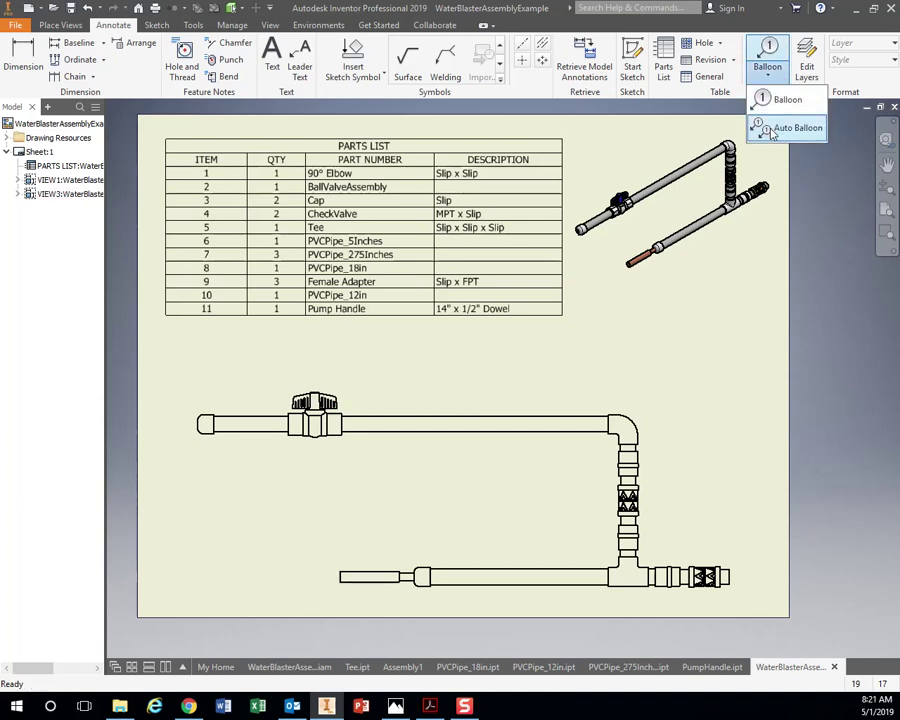
left_click(771, 130)
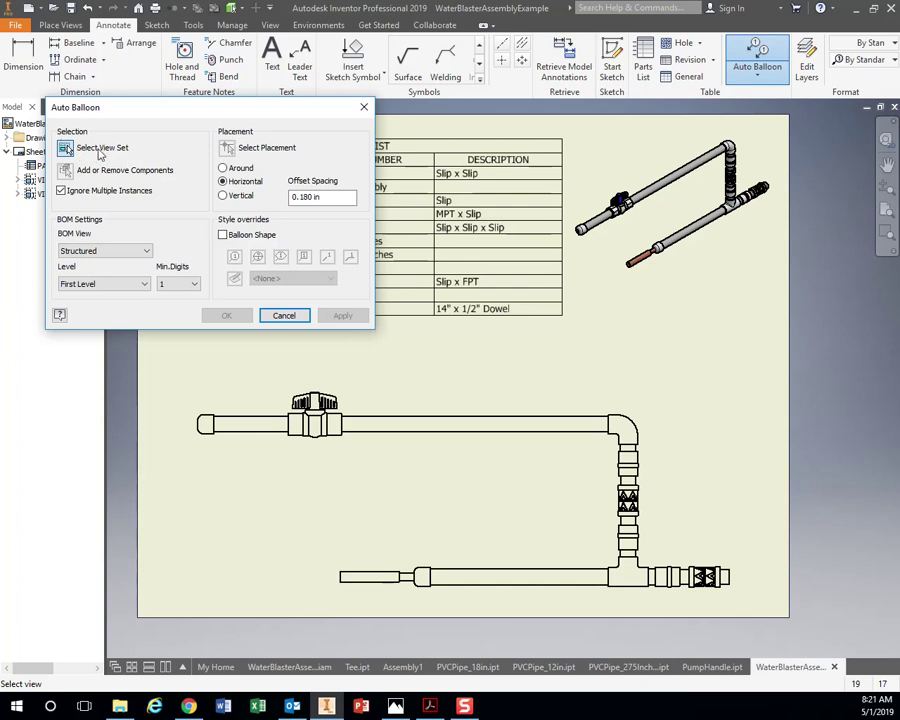
left_click(245, 413)
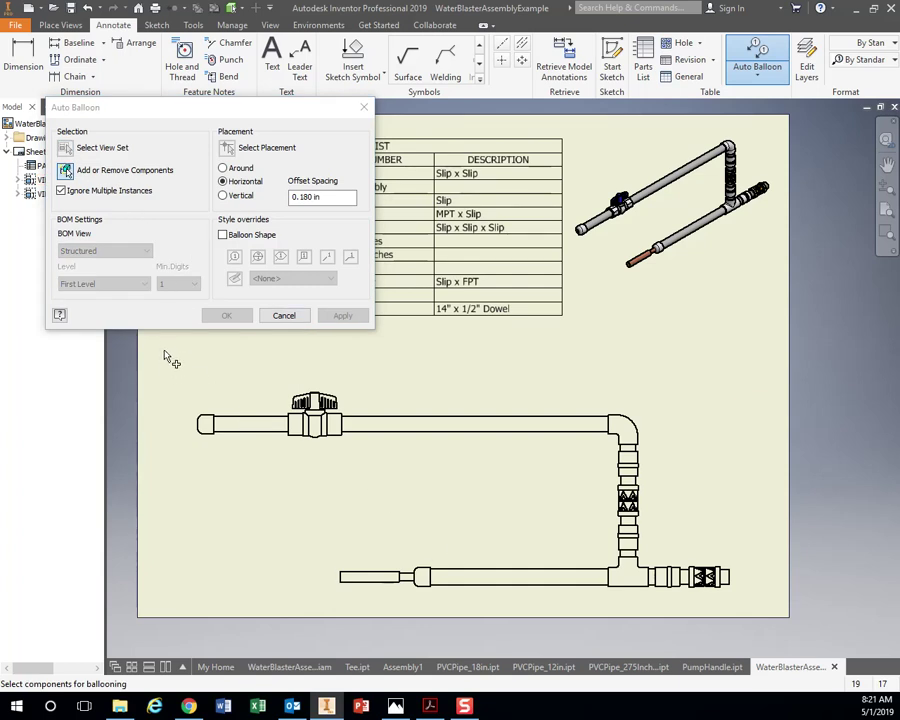
mouse_move(165, 355)
left_mouse_down()
mouse_move(680, 632)
mouse_move(765, 619)
mouse_move(768, 628)
left_mouse_up()
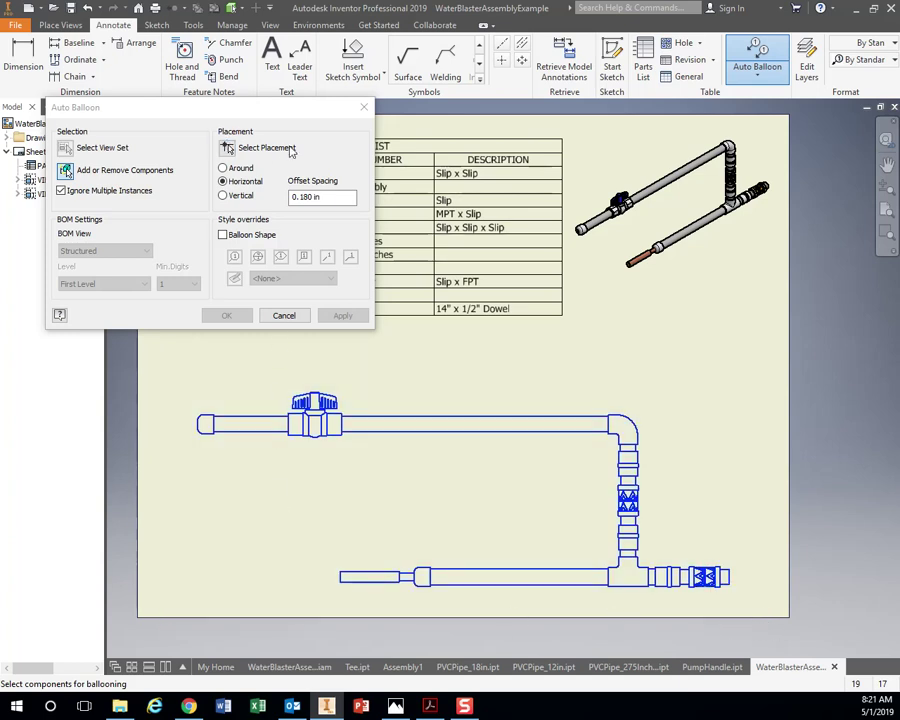
Place the auto balloon preview row across the front view.
left_click(229, 148)
left_click(229, 148)
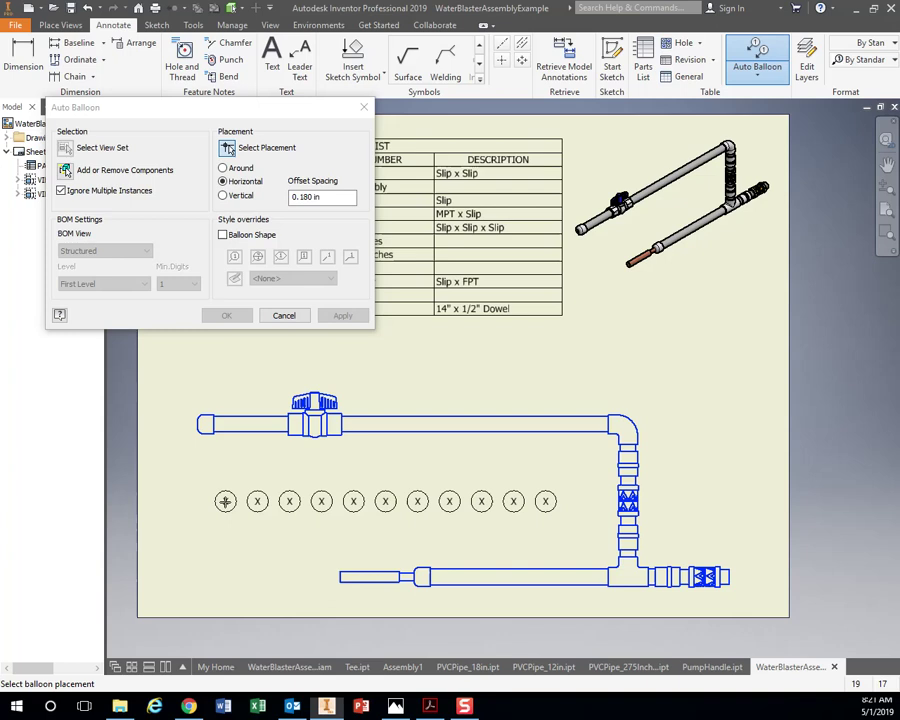
left_click(225, 501)
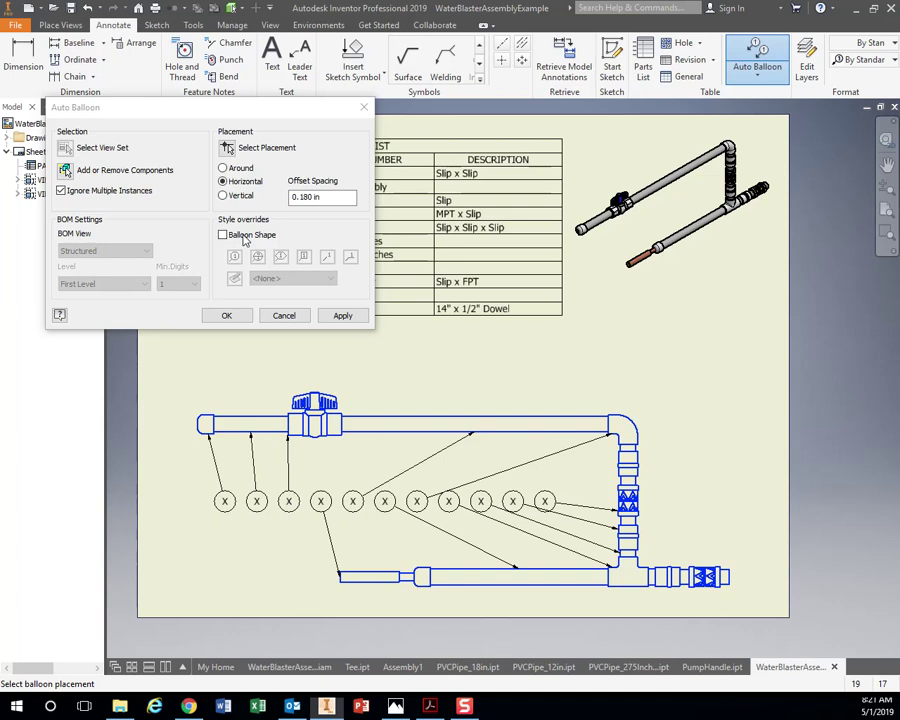
Try Vertical and Around placement, return to Horizontal, and bring up the reference PDF.
left_click(223, 195)
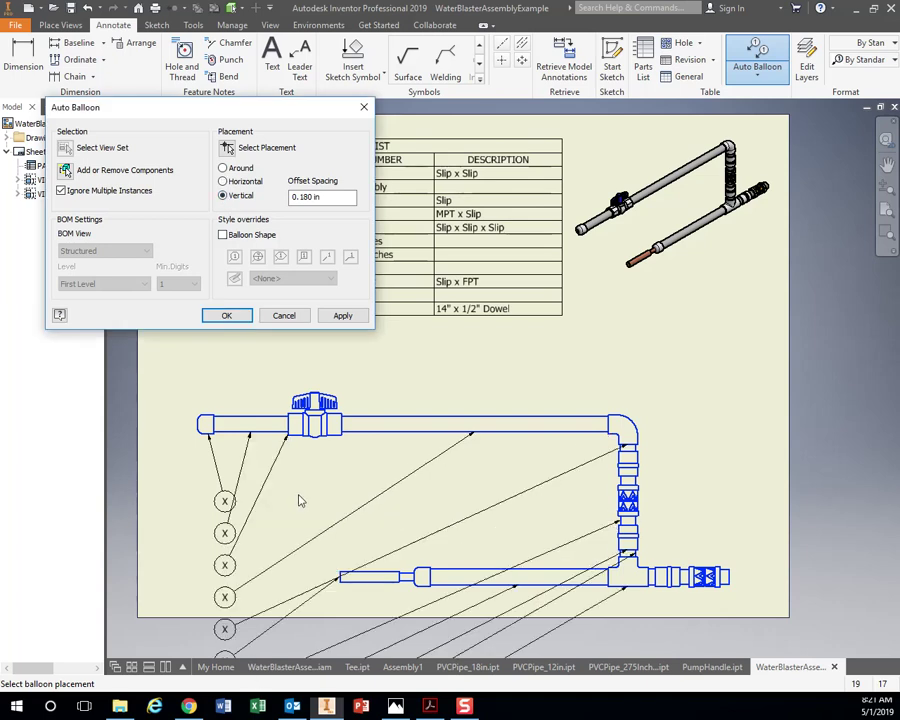
scroll(300, 501, "down", 5)
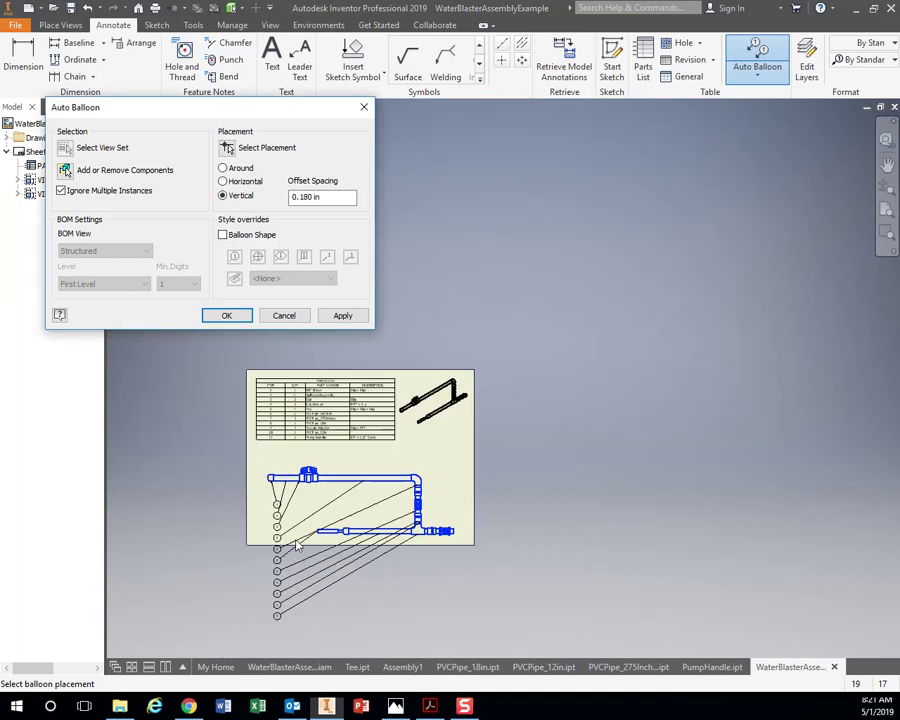
scroll(293, 538, "up", 5)
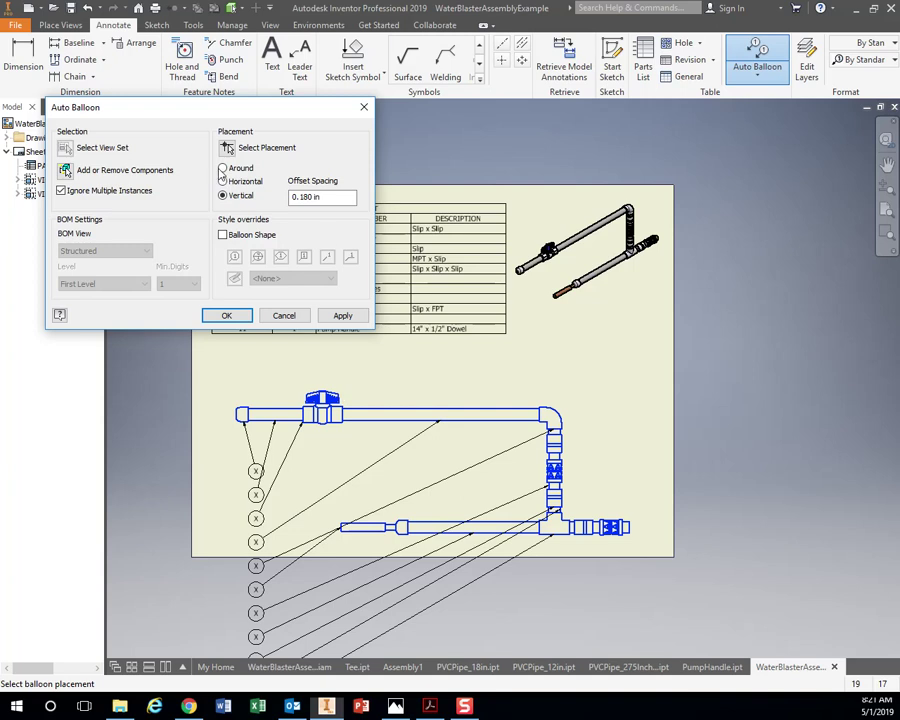
left_click(222, 168)
scroll(480, 564, "up", 1)
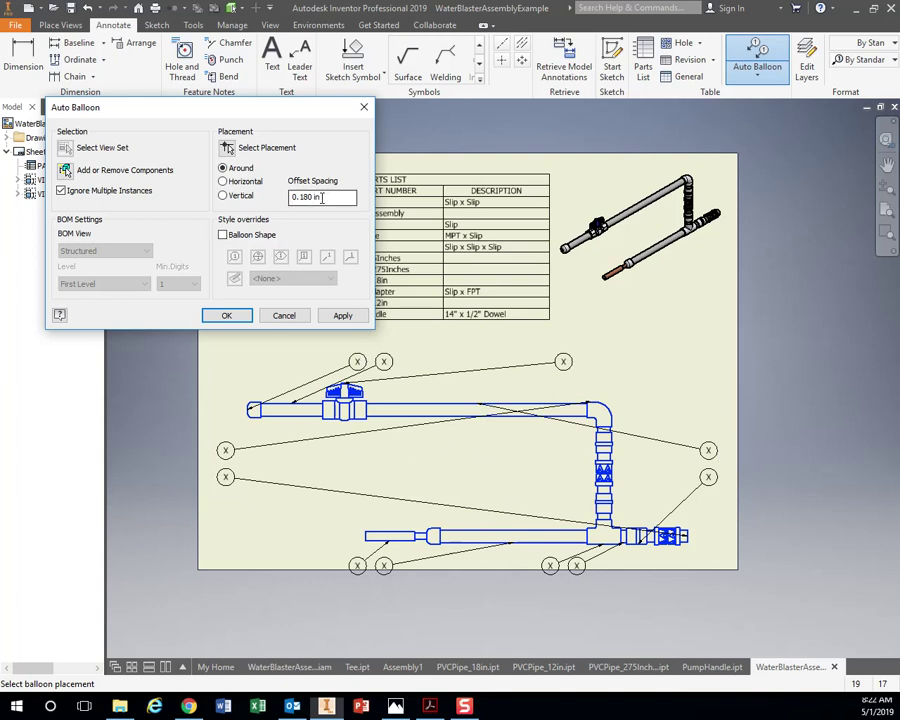
left_click(223, 181)
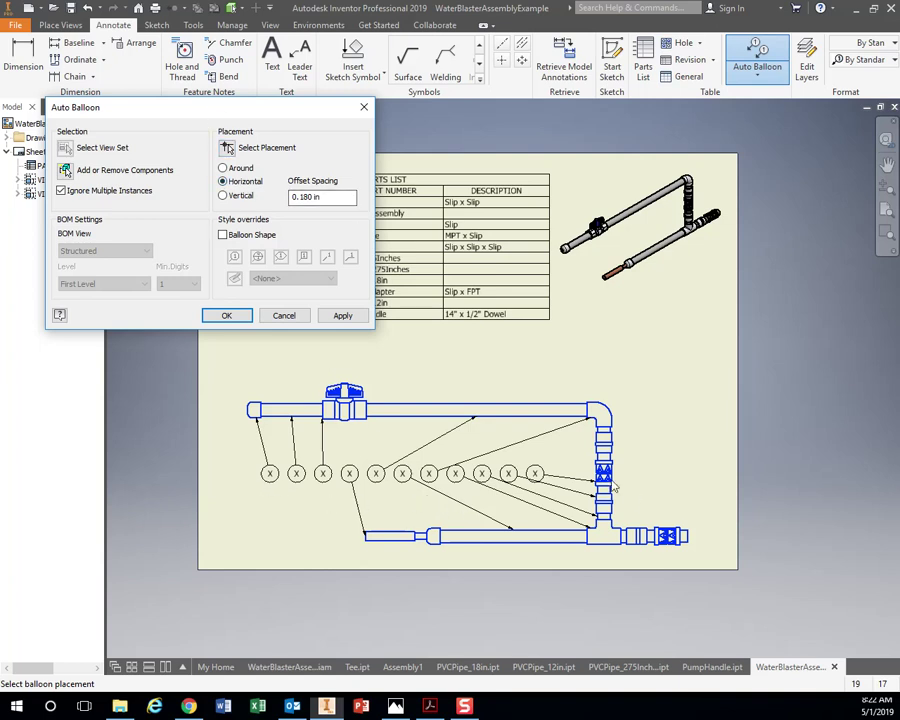
left_click_drag(899, 16, 218, 76)
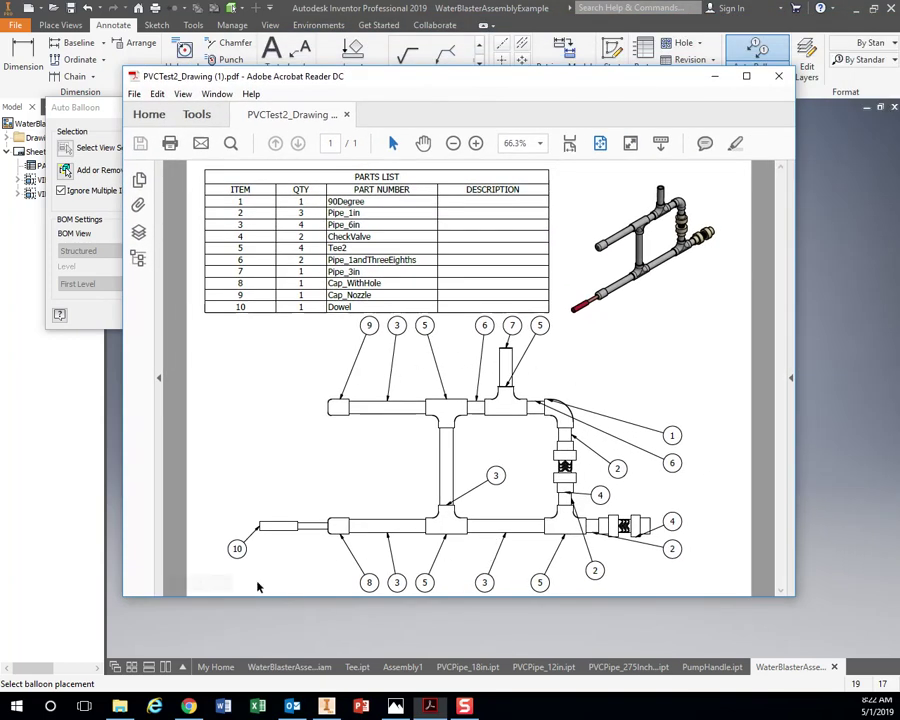
Move the Acrobat reference window to the right edge, revealing the Inventor drawing.
left_click_drag(340, 76, 899, 80)
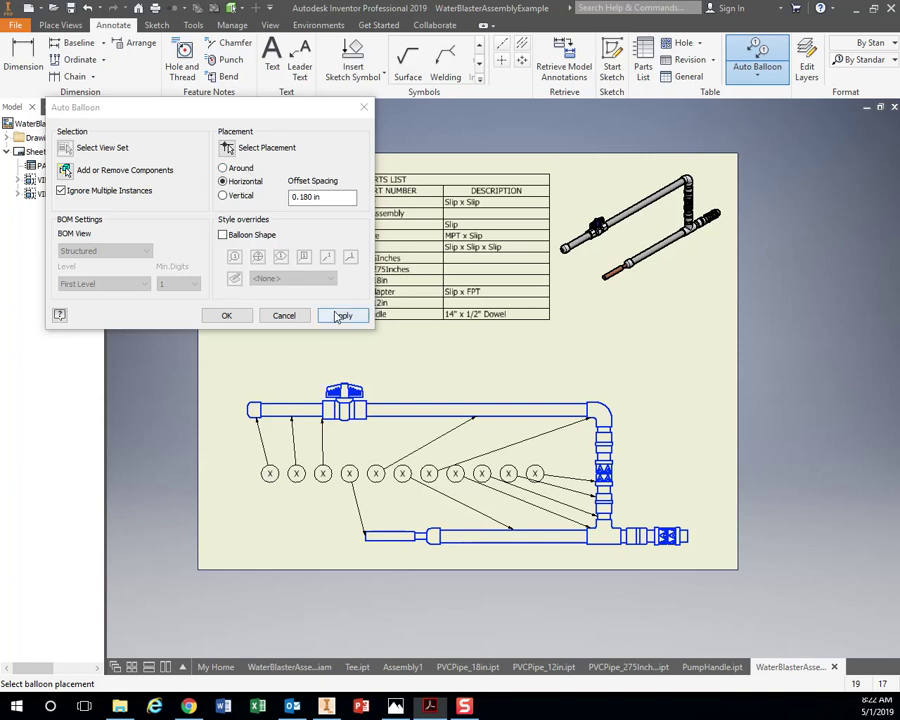
Apply the balloons numbered 1–11 and move balloon 4 beside the check valve.
left_click(341, 316)
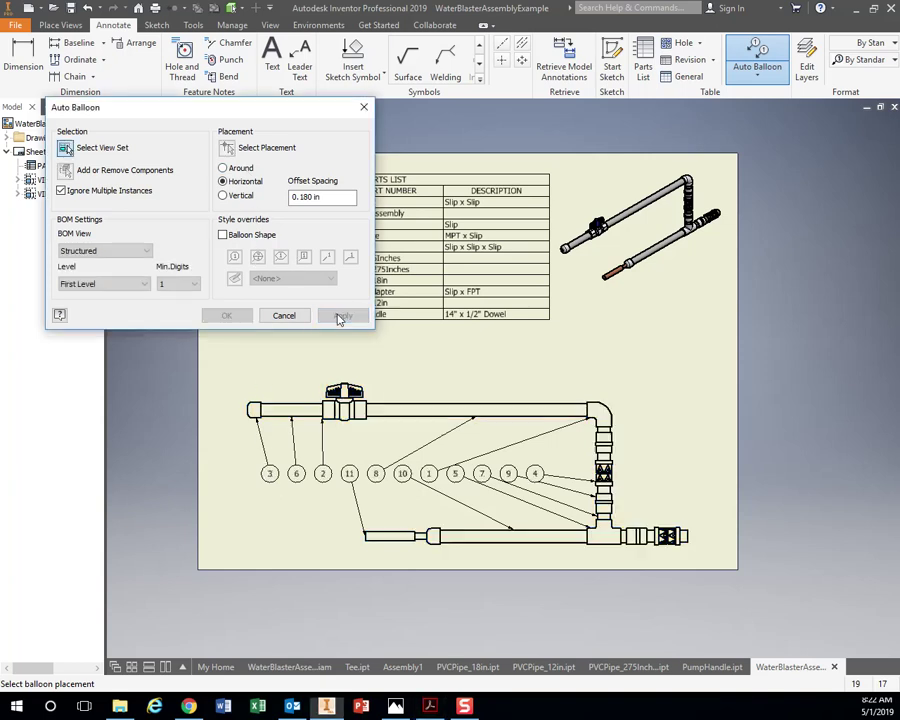
left_click(363, 110)
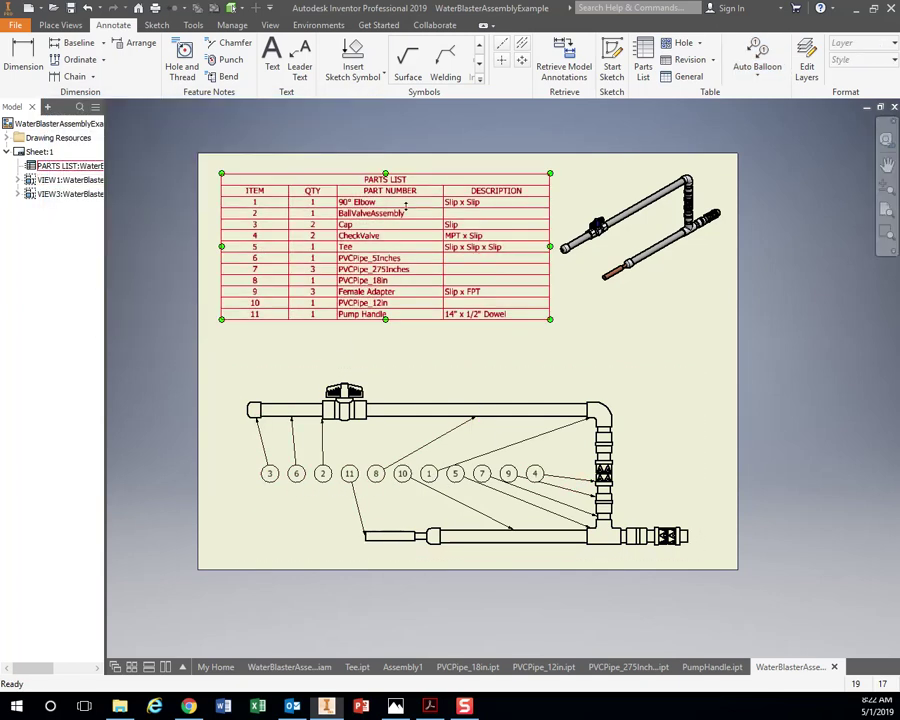
left_click(536, 473)
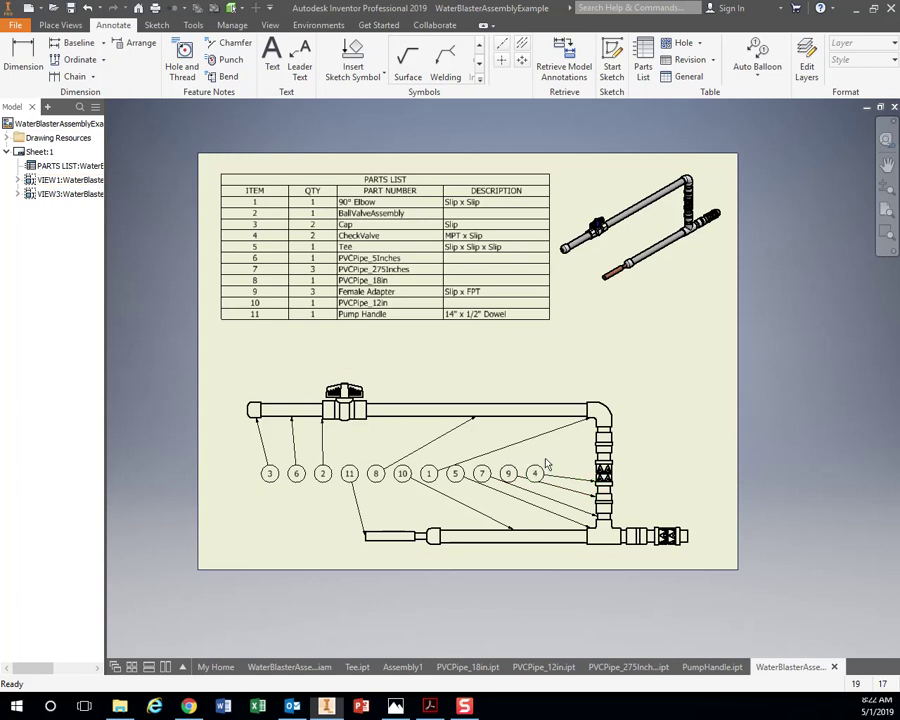
left_click_drag(538, 474, 663, 456)
left_click_drag(613, 474, 615, 478)
Reposition balloons 9, 7, 5 and 1, anchoring balloon 1's leader on the elbow.
left_click(509, 476)
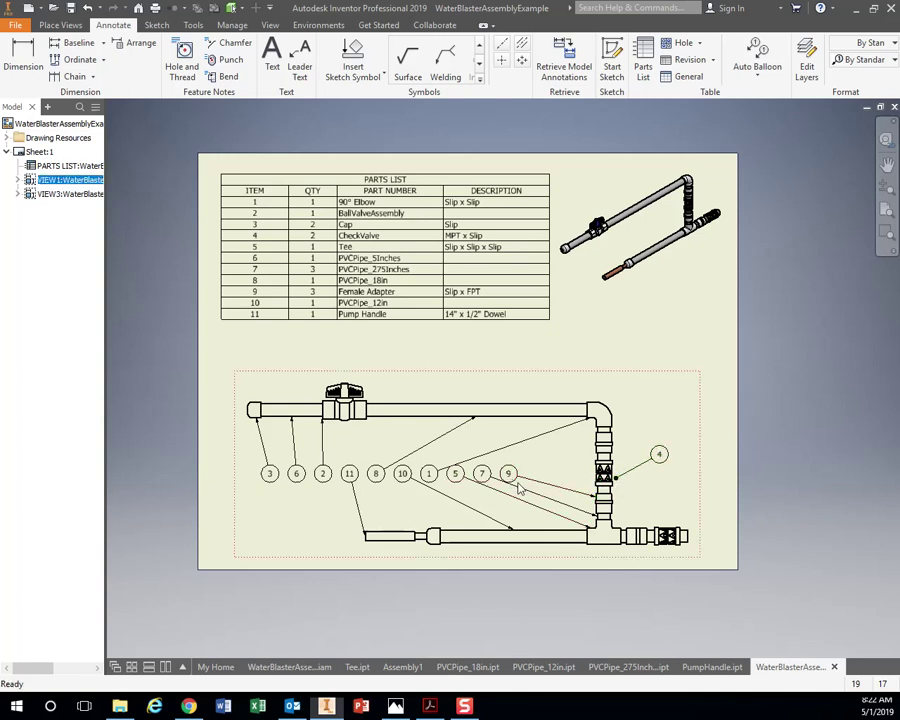
left_click_drag(512, 474, 562, 478)
left_click_drag(485, 477, 531, 491)
left_click(456, 473)
left_click_drag(457, 474, 523, 517)
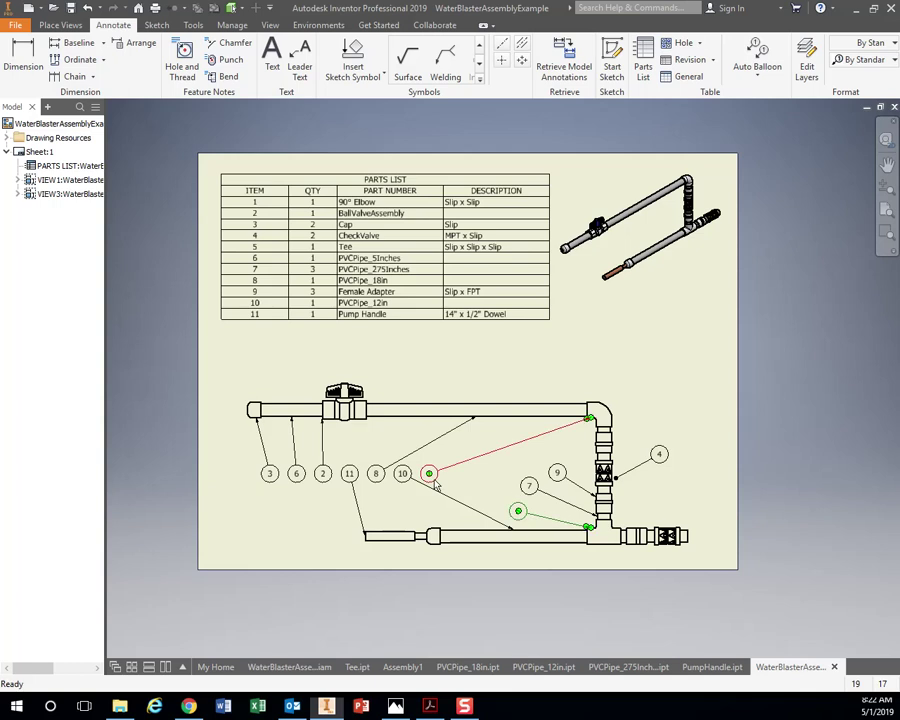
left_click_drag(436, 487, 652, 406)
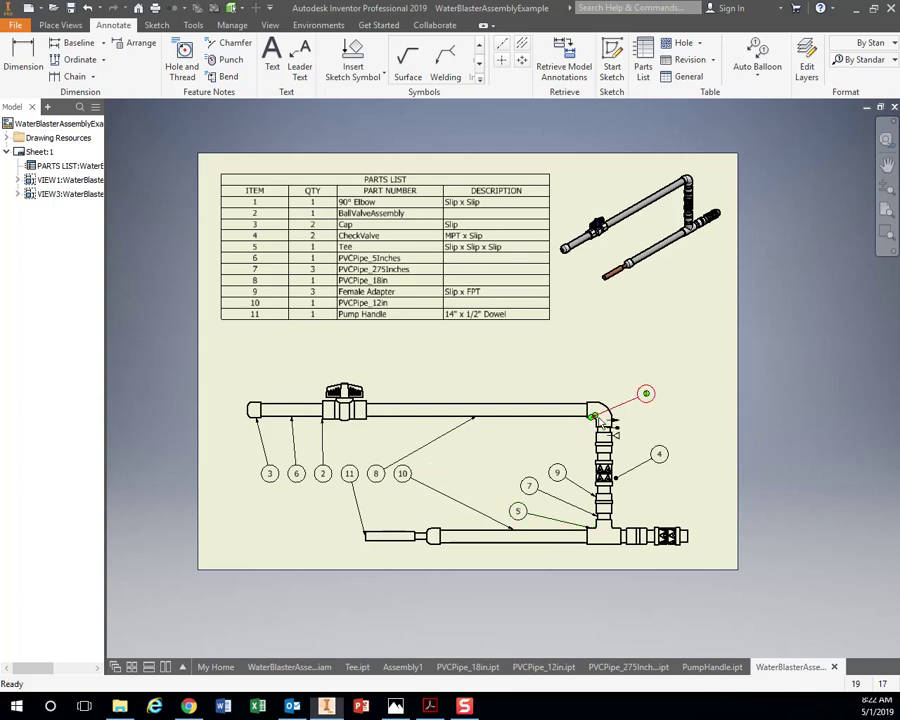
left_click_drag(596, 425, 616, 409)
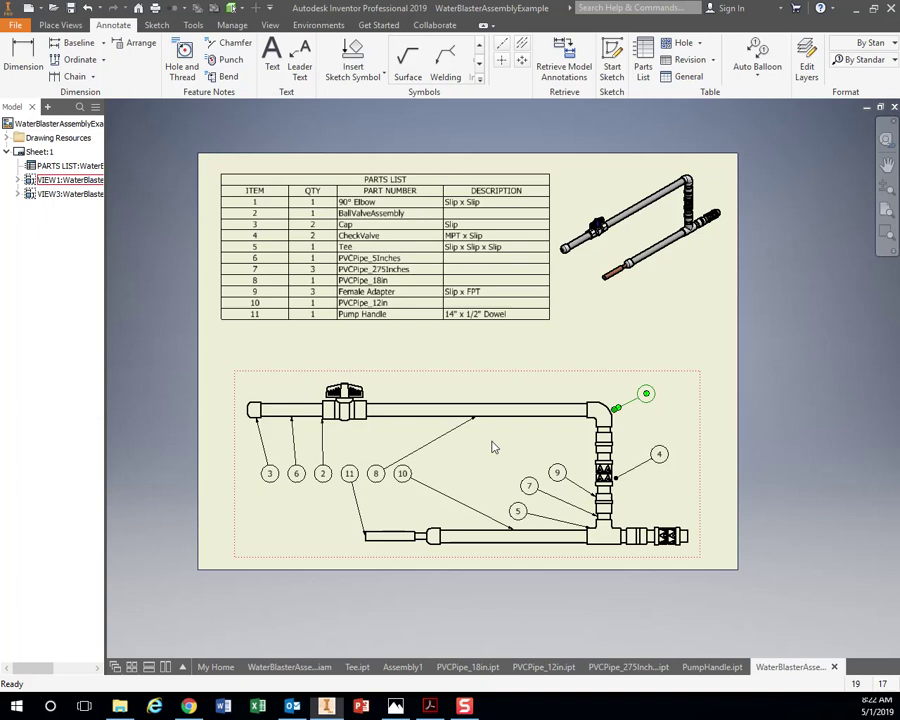
Move balloons 8, 10 and 11 next to their pipes.
left_click_drag(372, 476, 475, 451)
left_click_drag(405, 476, 447, 500)
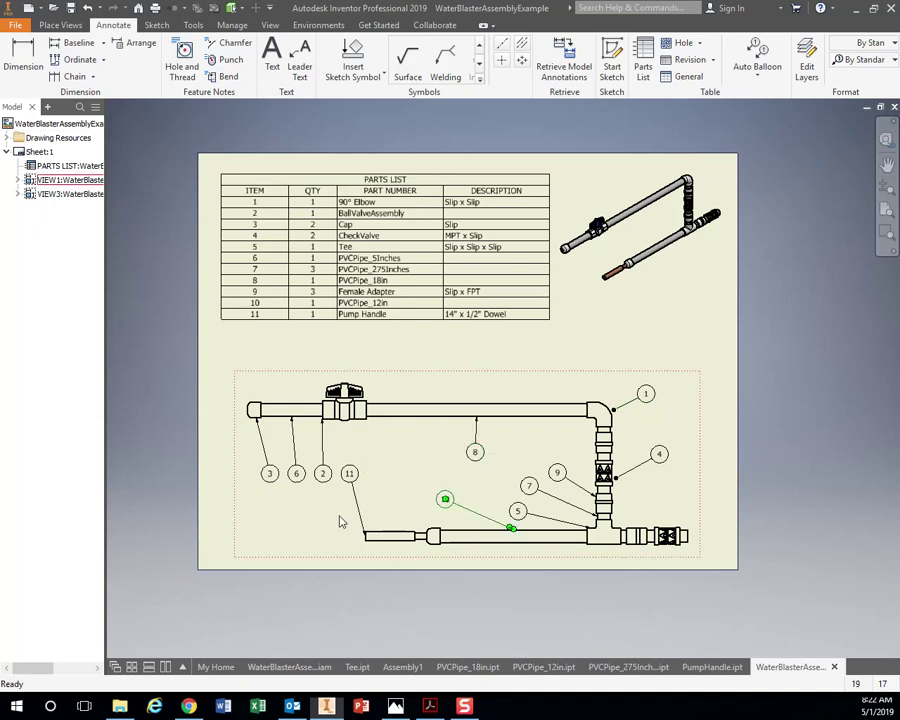
left_click_drag(354, 480, 330, 540)
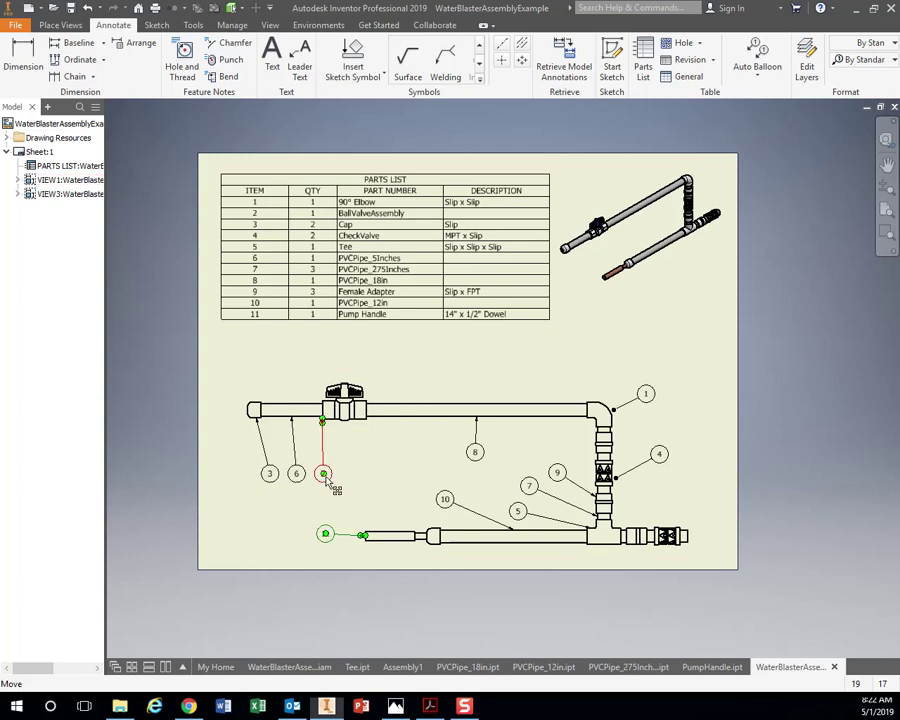
left_click(376, 483)
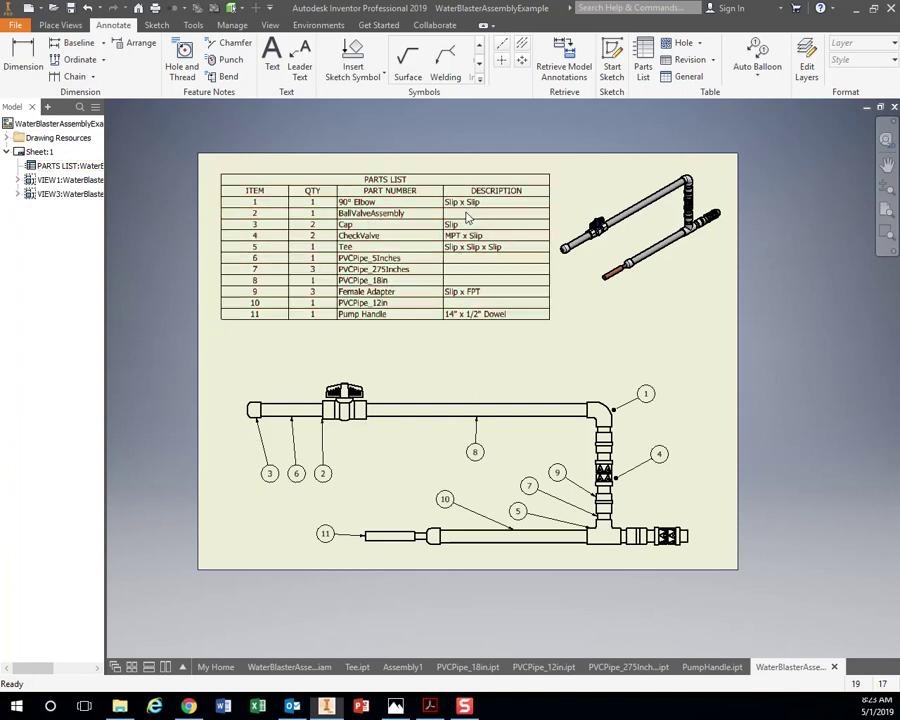
Open Edit Parts List from the parts list's right-click menu.
left_click(458, 210)
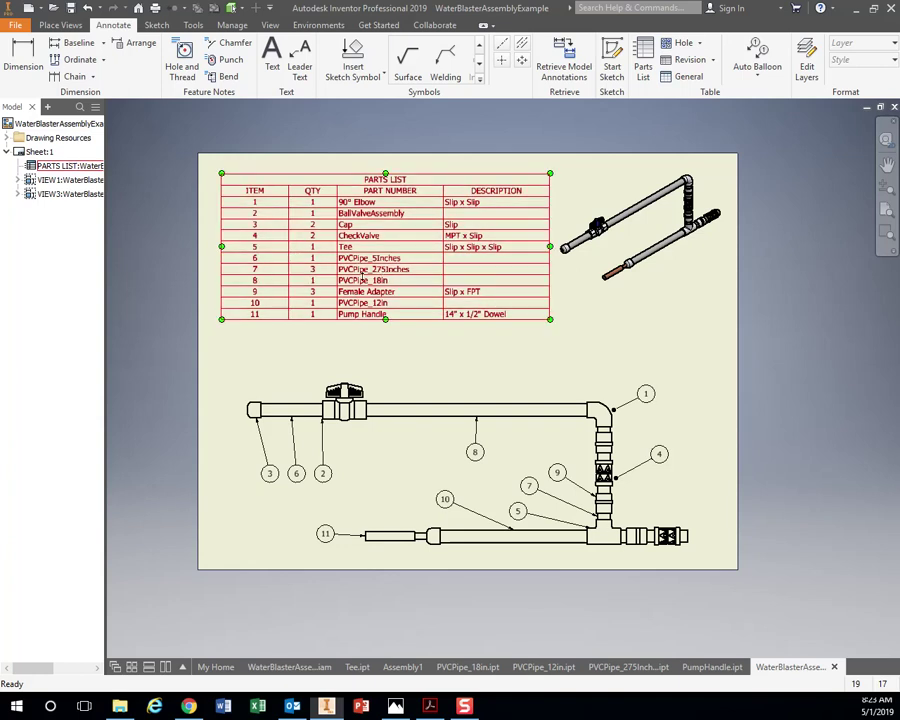
right_click(426, 262)
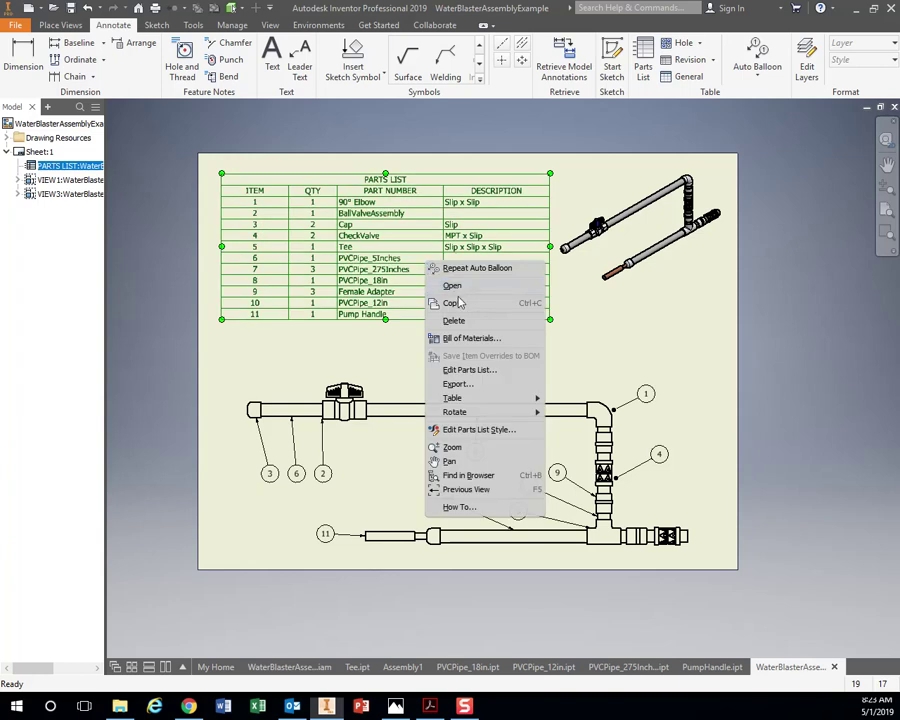
left_click(469, 371)
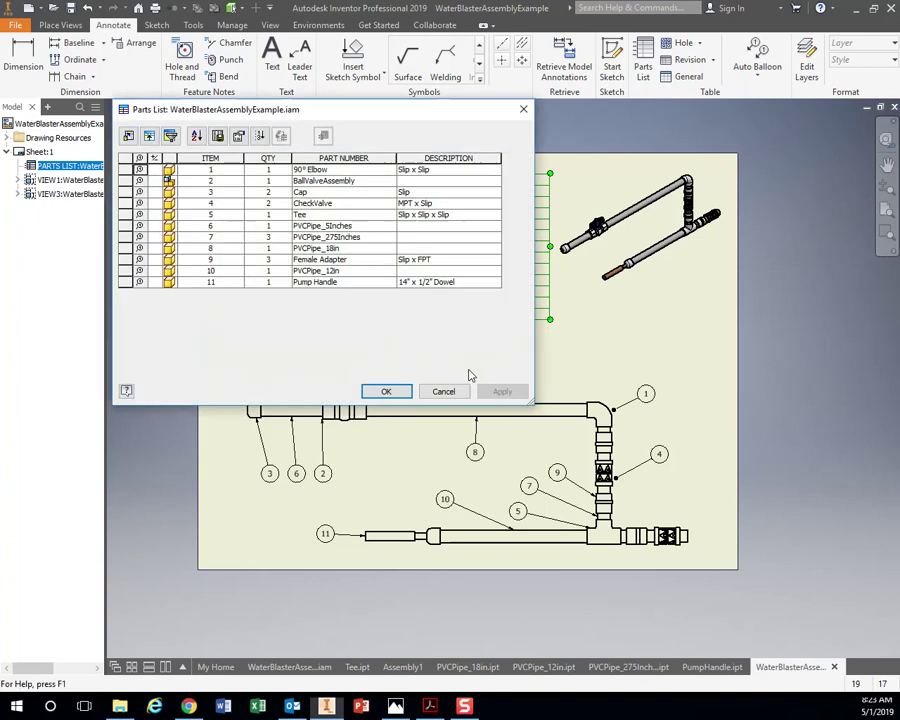
Name row 6 '3/4" PVC Pipe' and enter lengths 5, 2.75", 18" and 12.
double_click(370, 227)
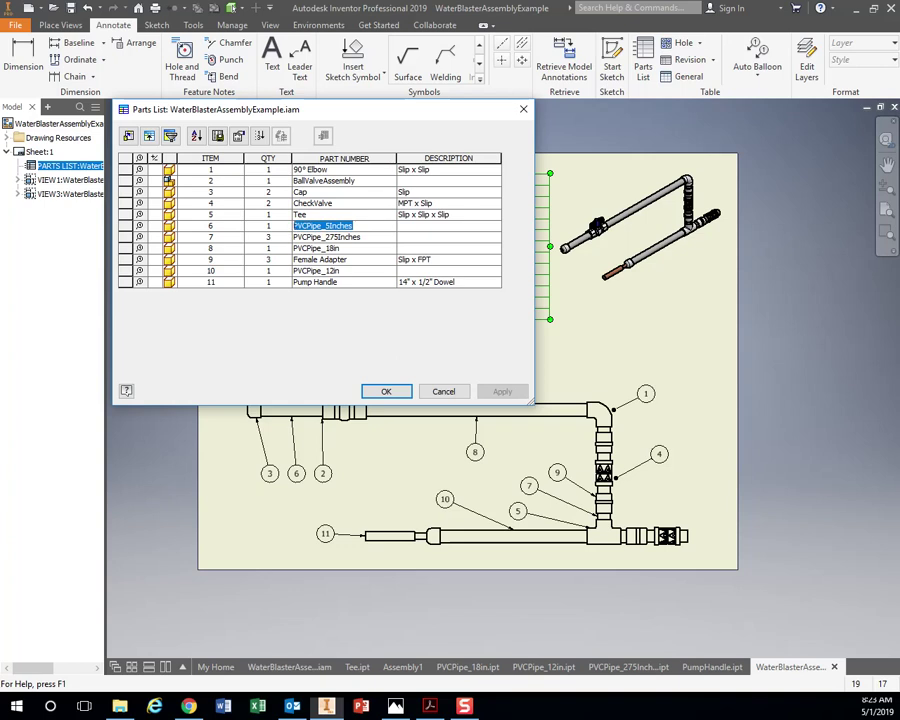
type("3/")
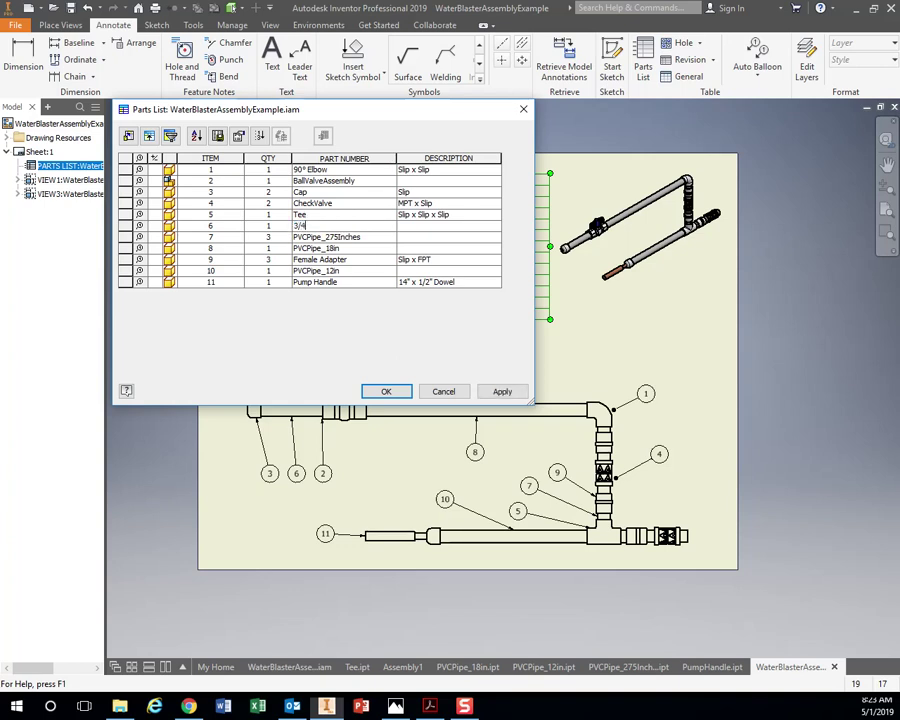
type("4\" PVC Pipe")
key("Return")
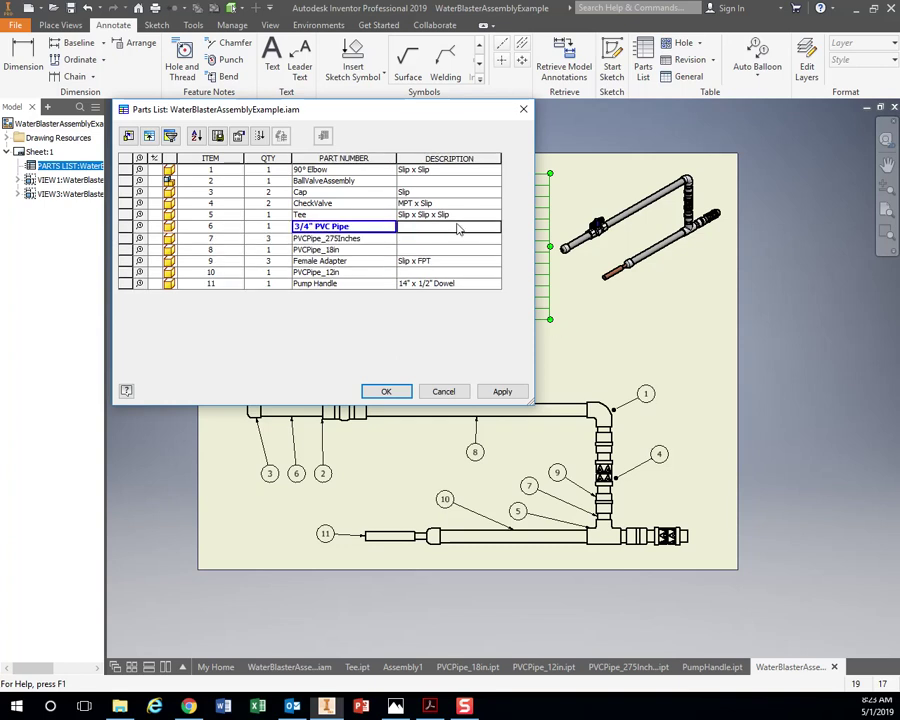
type("5")
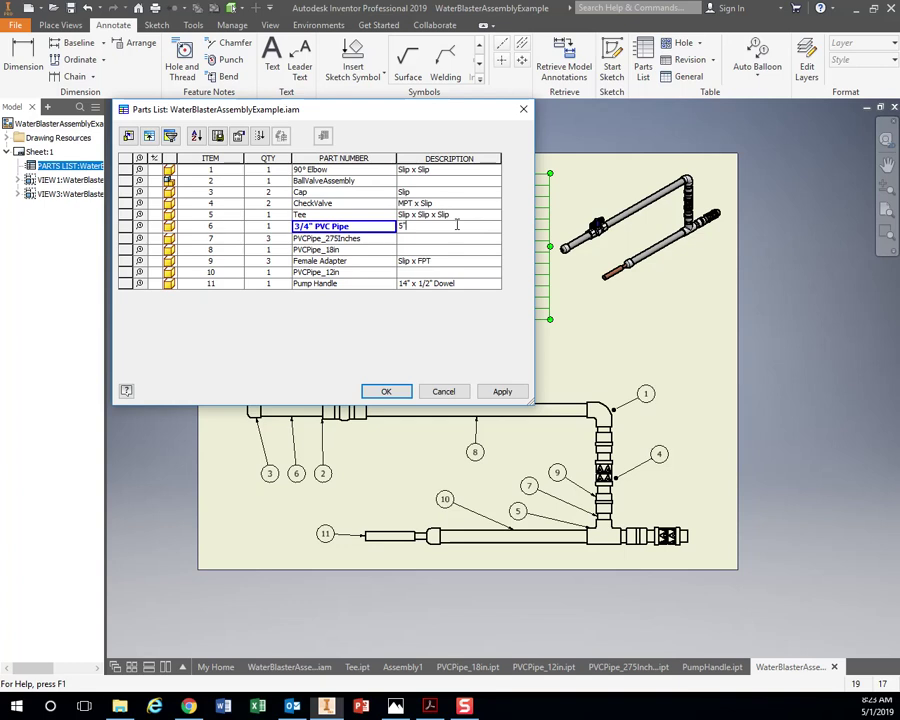
key("Return")
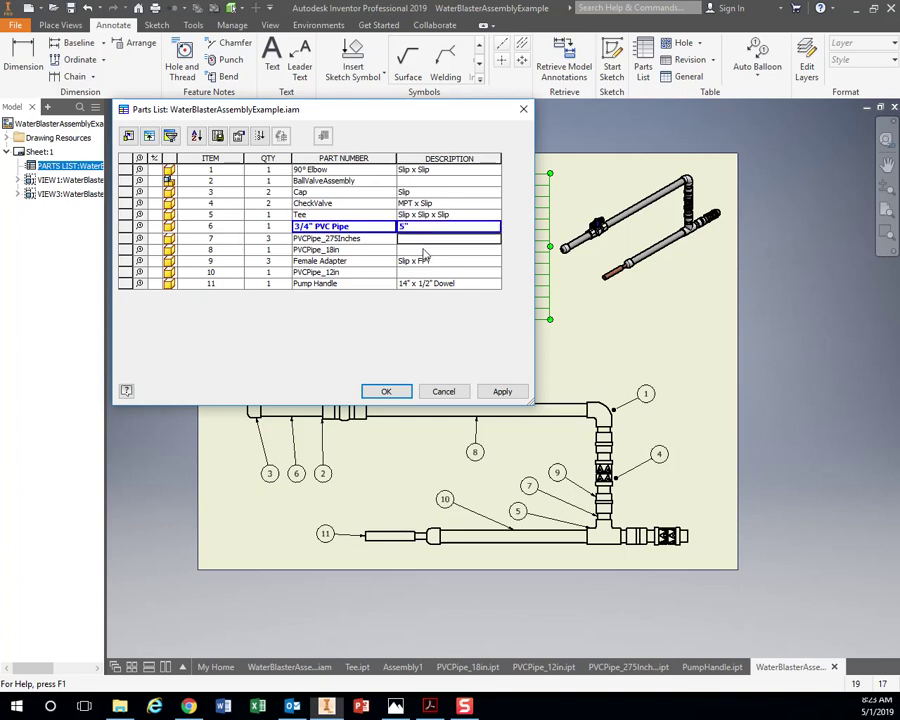
type("2.75")
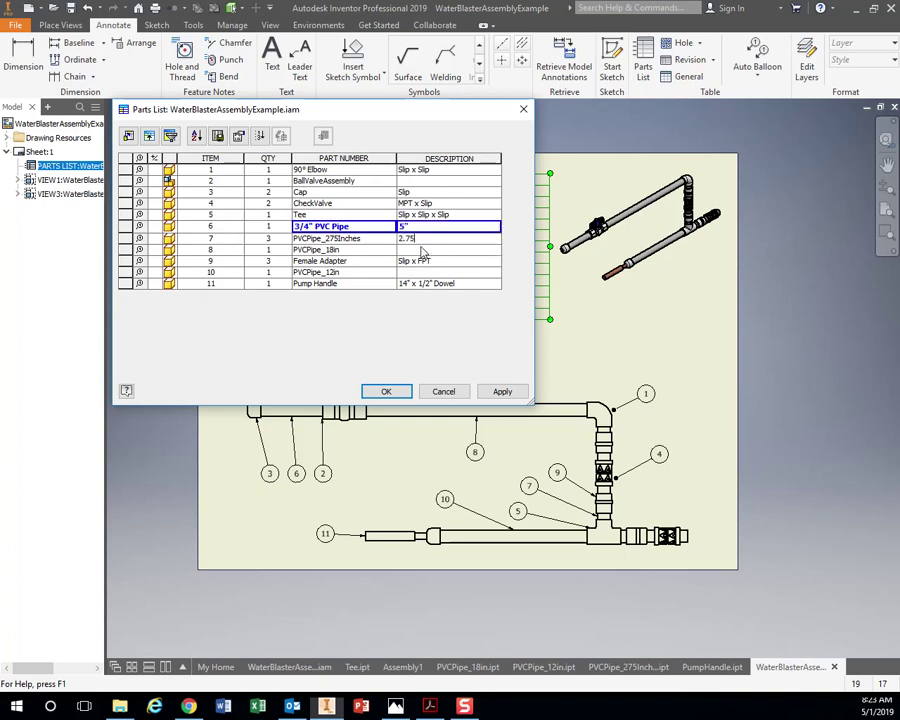
type("\"")
key("Return")
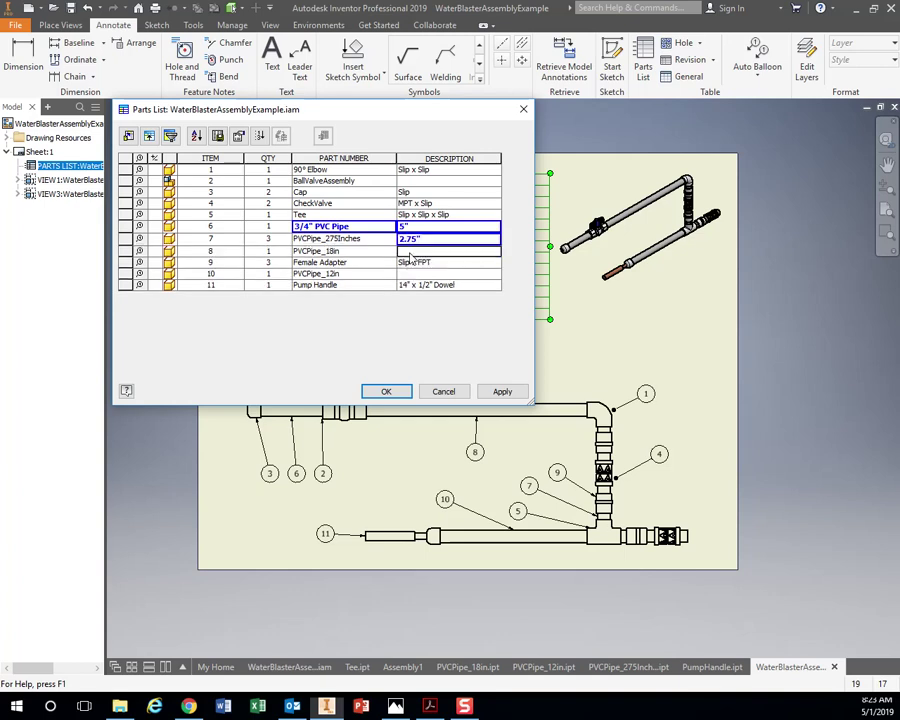
type("18")
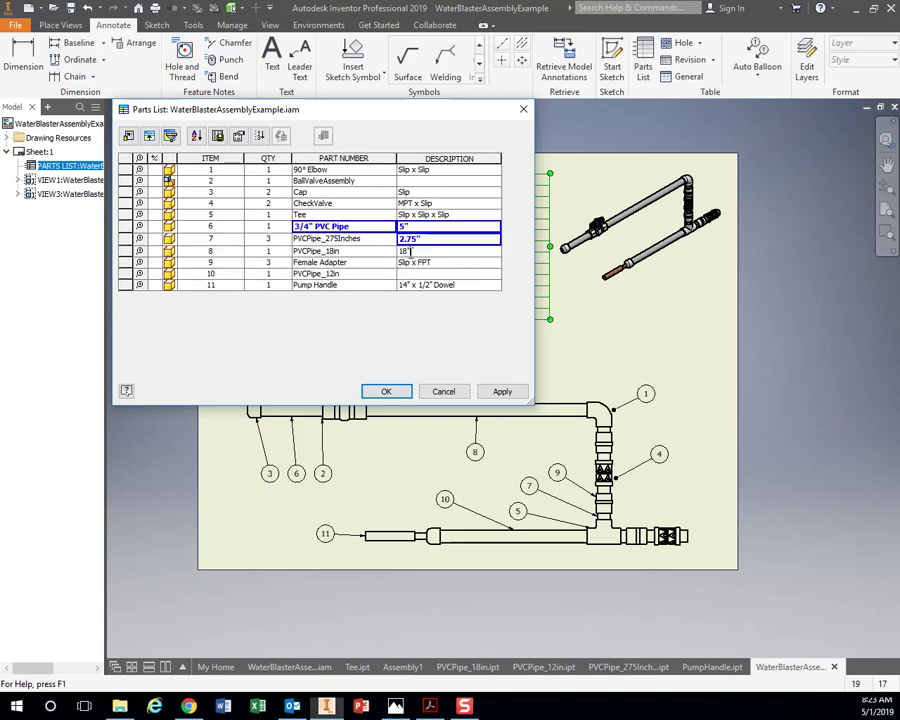
type("\"")
left_click(425, 274)
type("12")
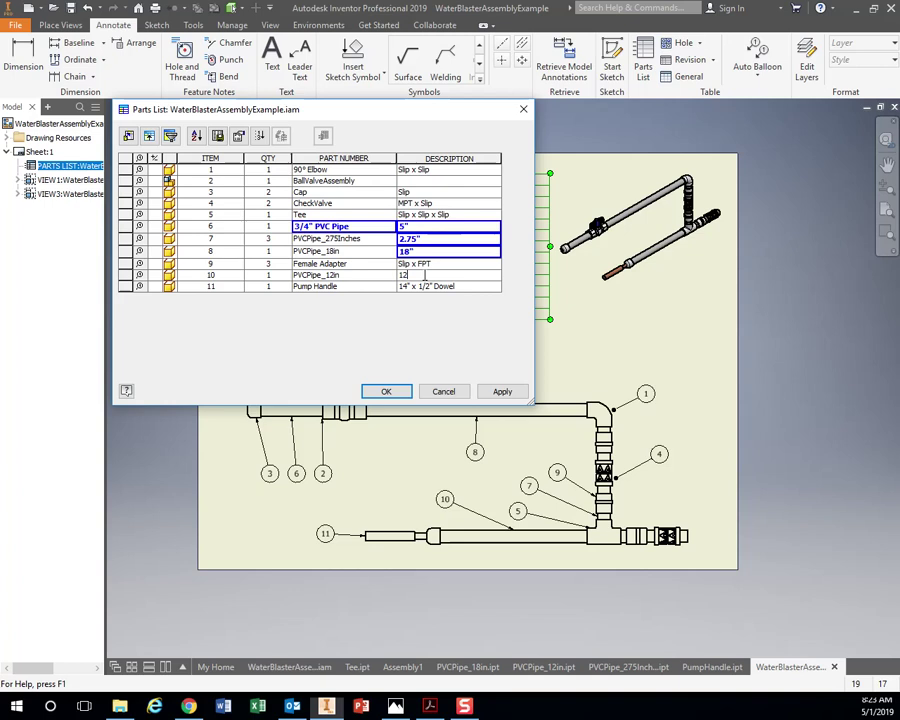
left_click(337, 238)
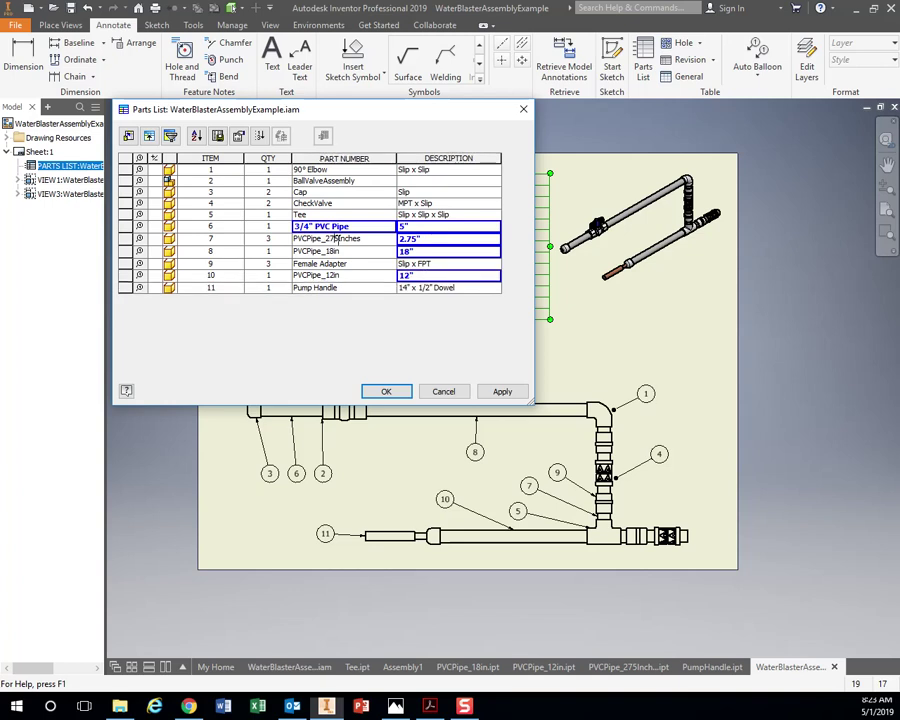
Change the part numbers of rows 7, 8 and 10 to 3/4" PVC.
double_click(371, 240)
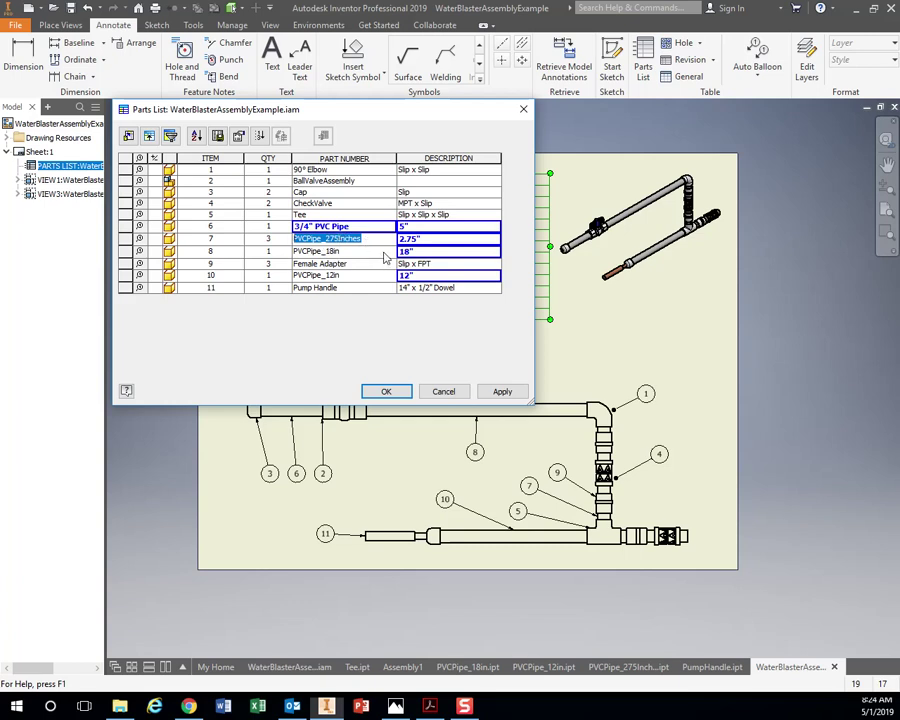
type("3/4")
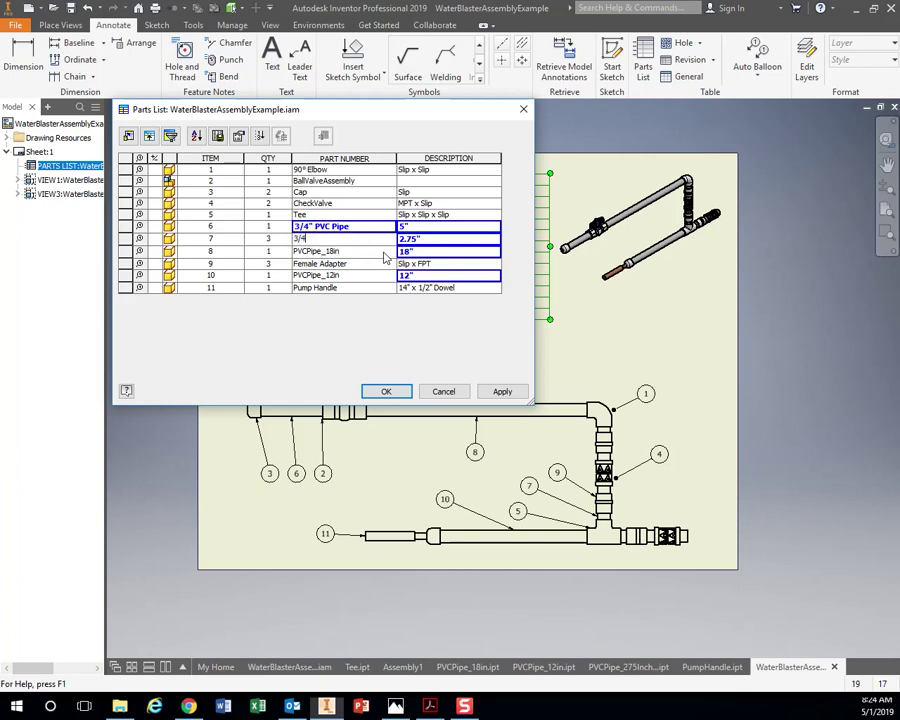
type("\" PVC")
key("Return")
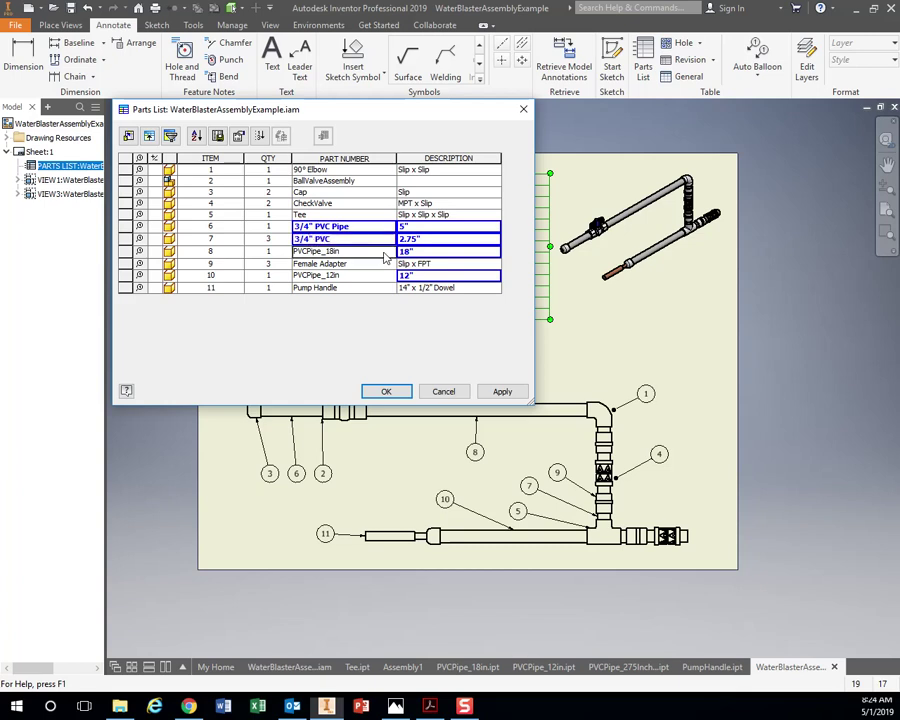
left_click(384, 251)
type("3/4\"")
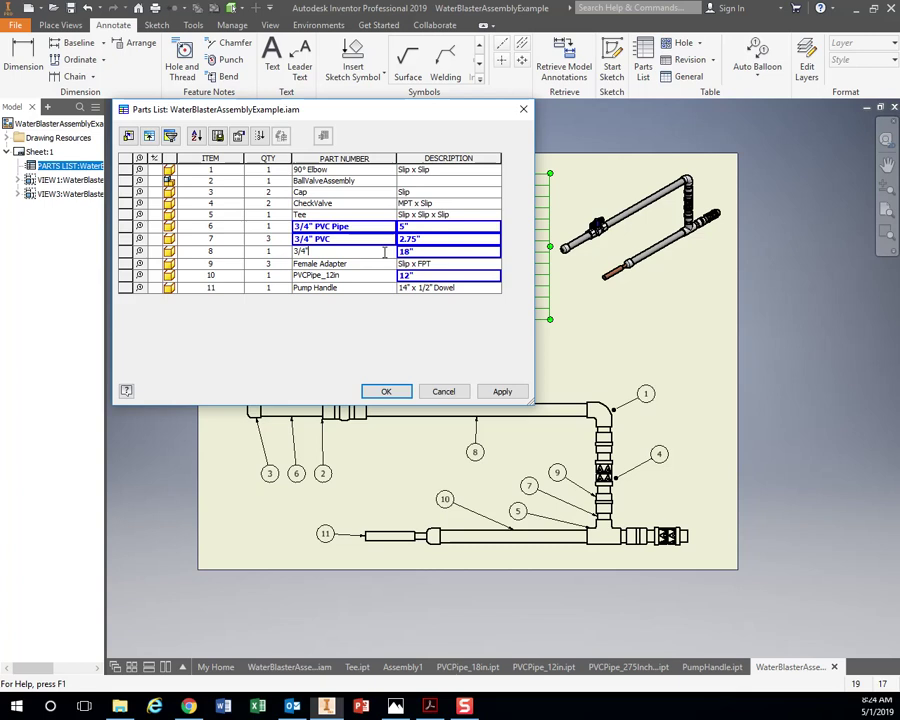
type(" PVC")
key("Return")
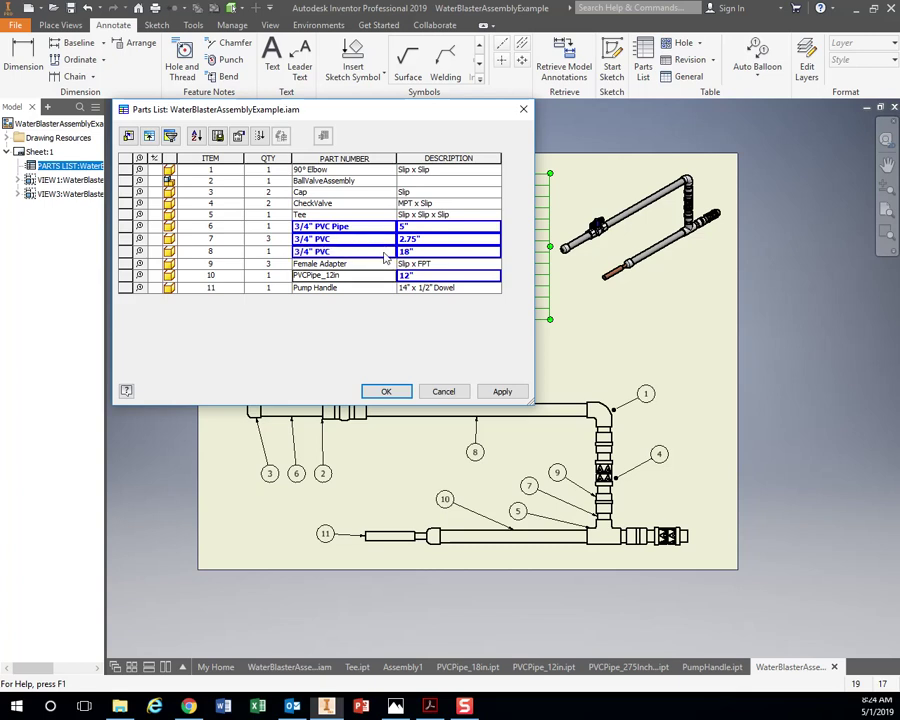
type("3/4\" PVC")
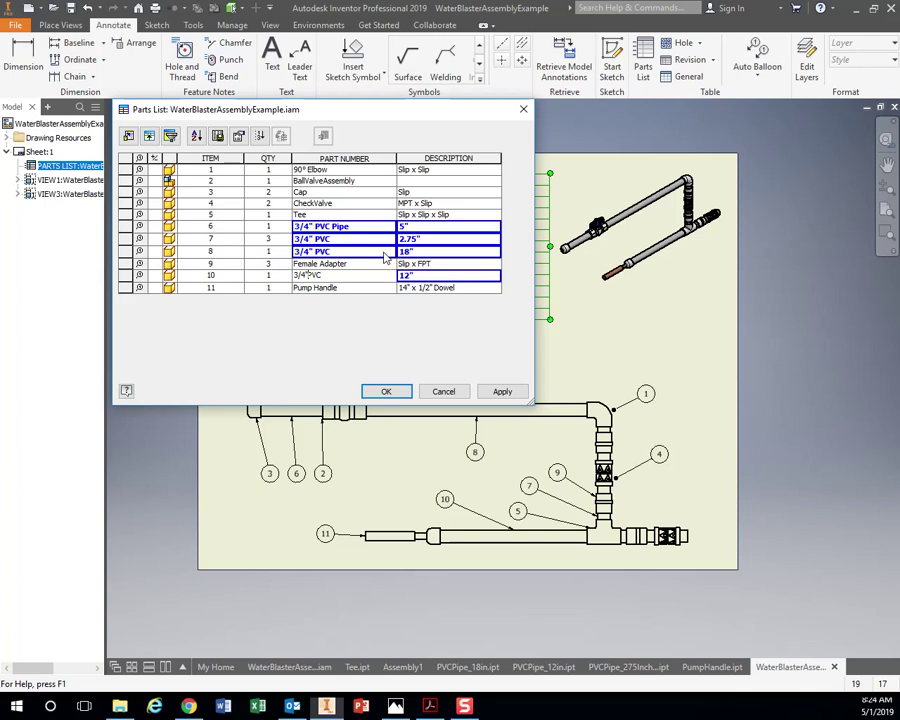
key("Return")
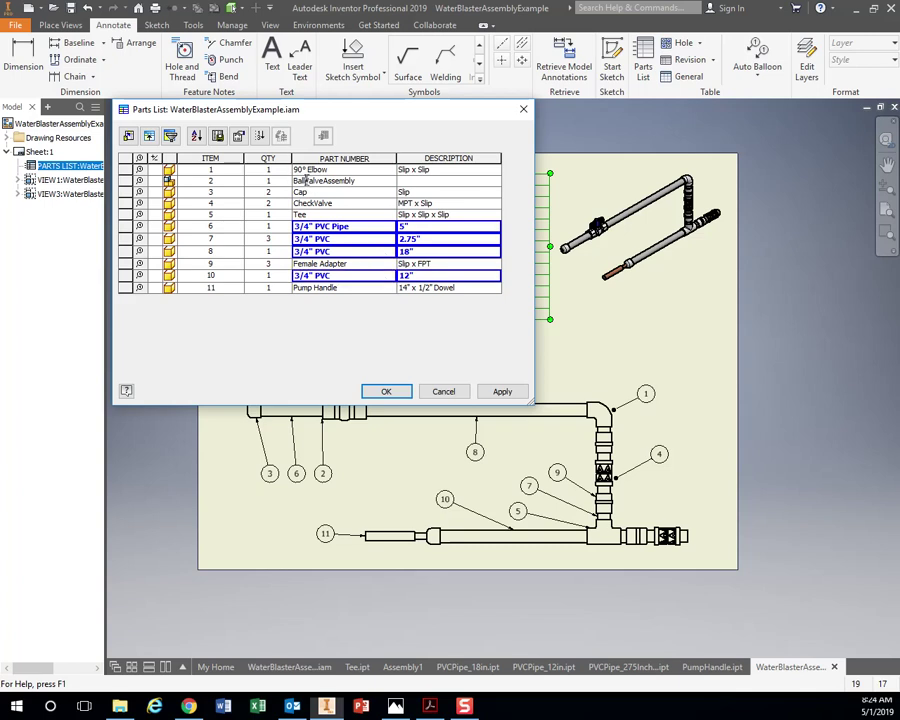
Correct row 2 to 'Ball Valve Assembly' and apply the parts list edits.
left_click(308, 180)
left_click(313, 204)
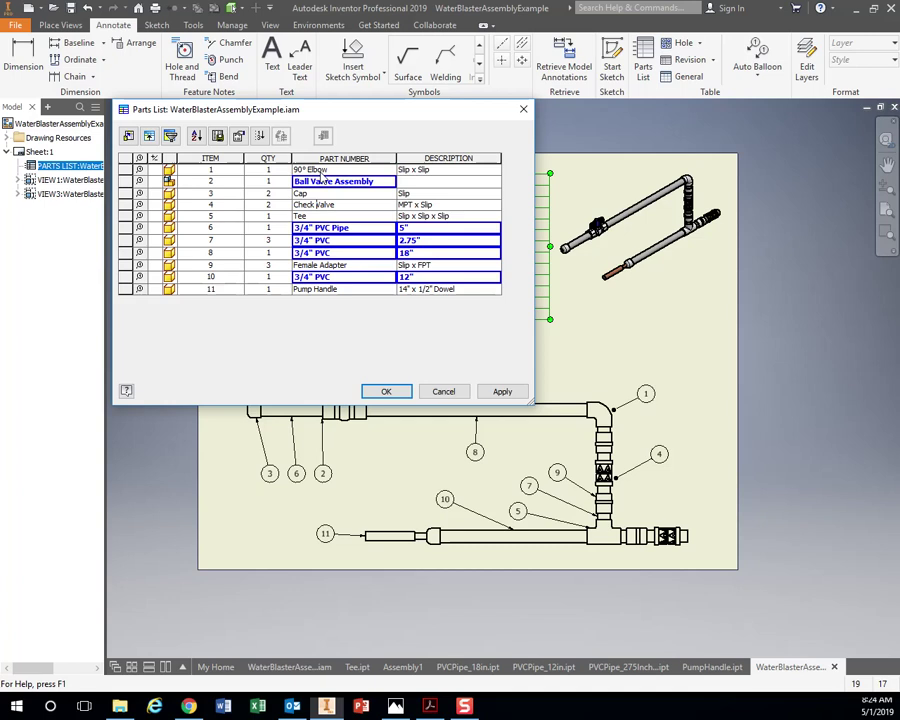
left_click(502, 391)
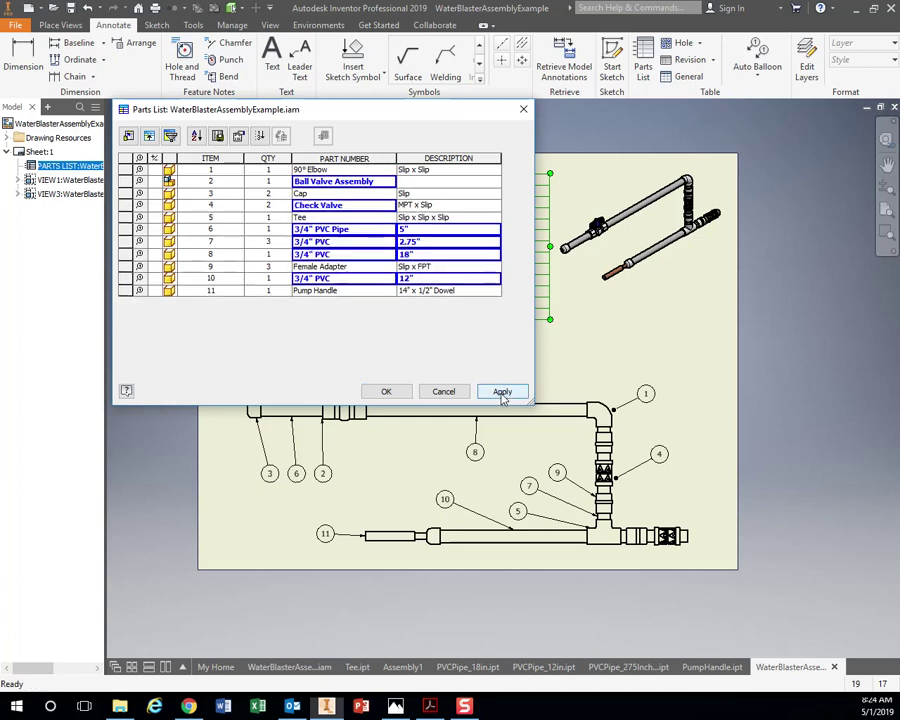
left_click(386, 391)
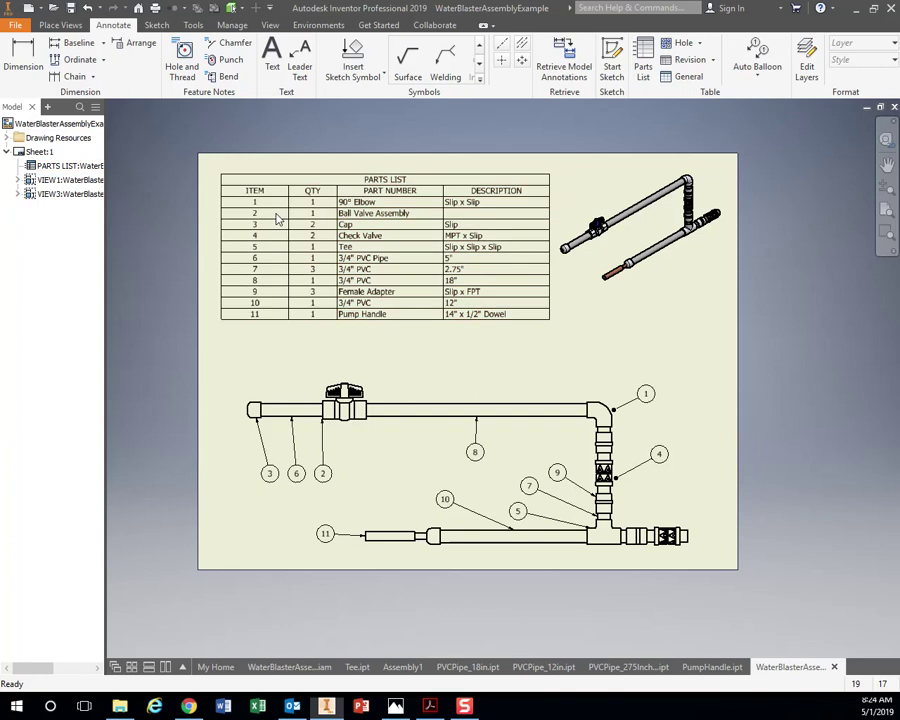
Move the isometric view (VIEW3) slightly lower on the sheet.
left_click(323, 206)
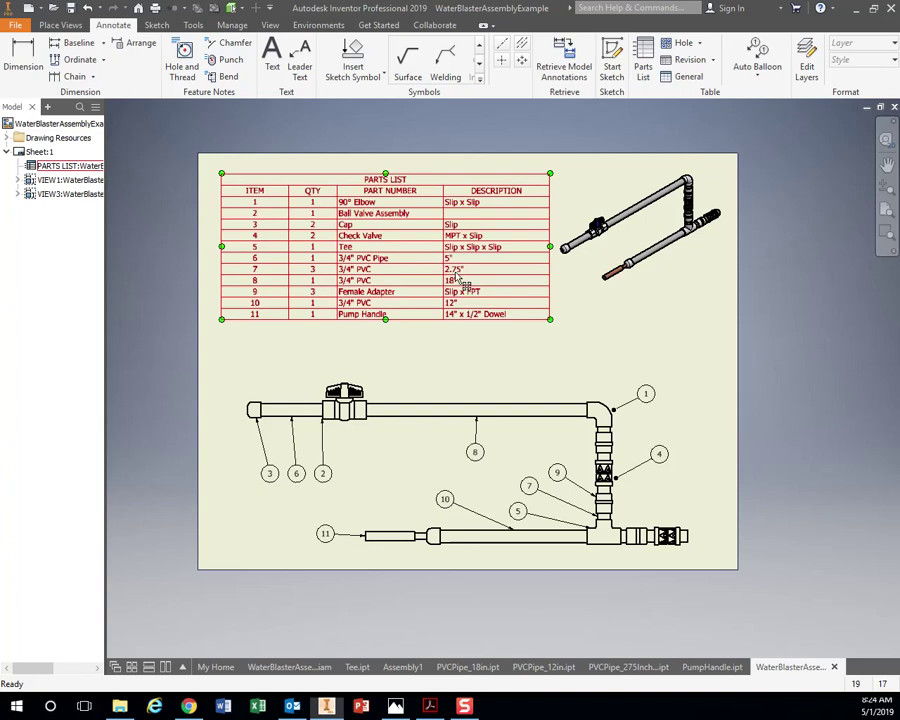
key("Escape")
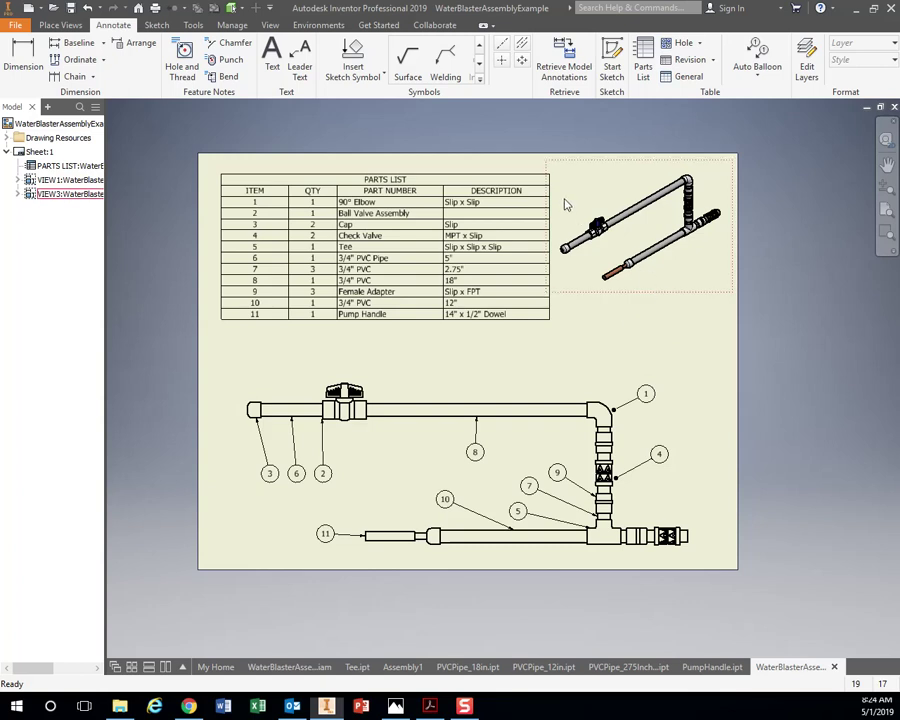
double_click(661, 300)
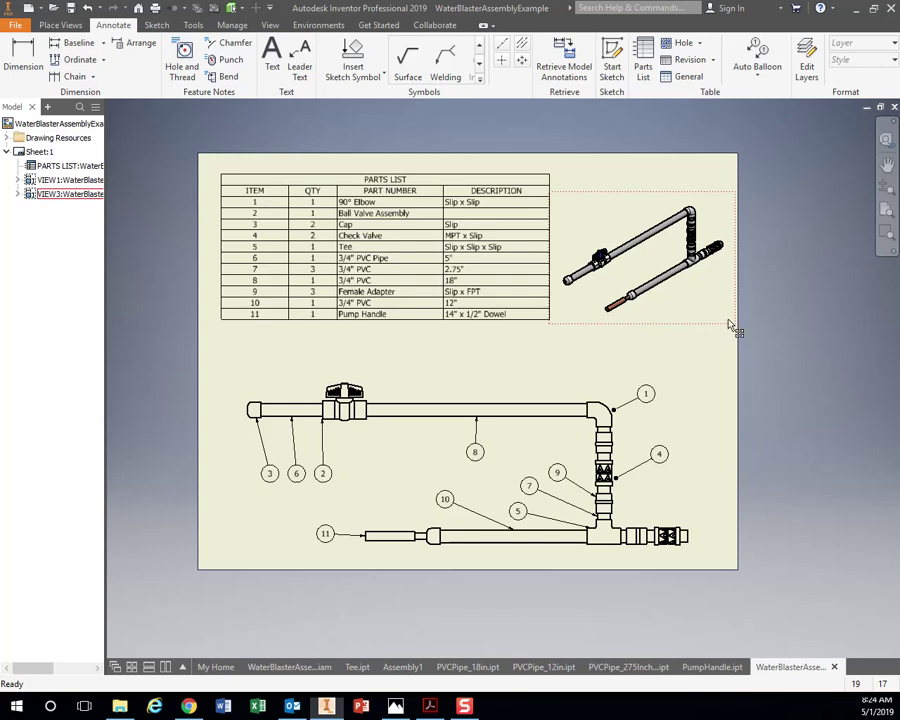
left_click(699, 332)
left_click_drag(699, 332, 700, 352)
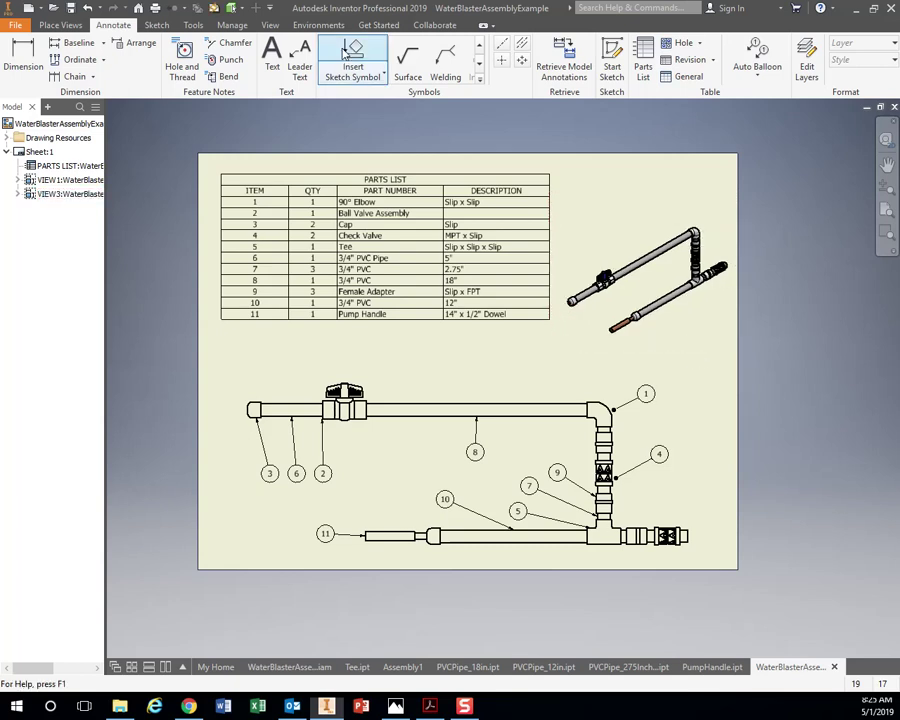
Add a three-line text note 'My Name', 'Partner's Name', 'Period Num' at the upper right.
left_click(272, 57)
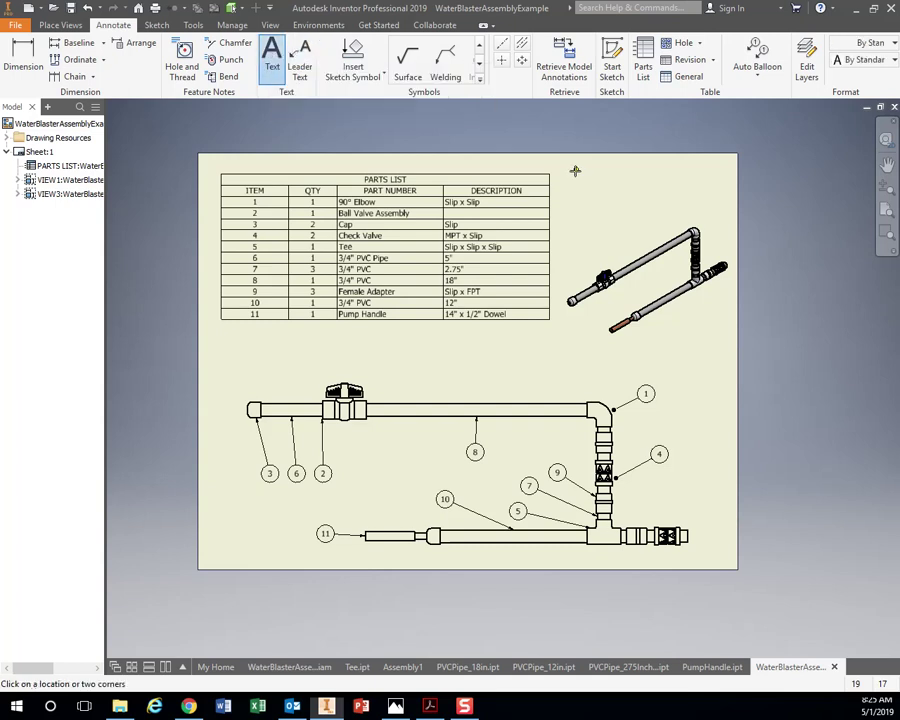
left_click(283, 217)
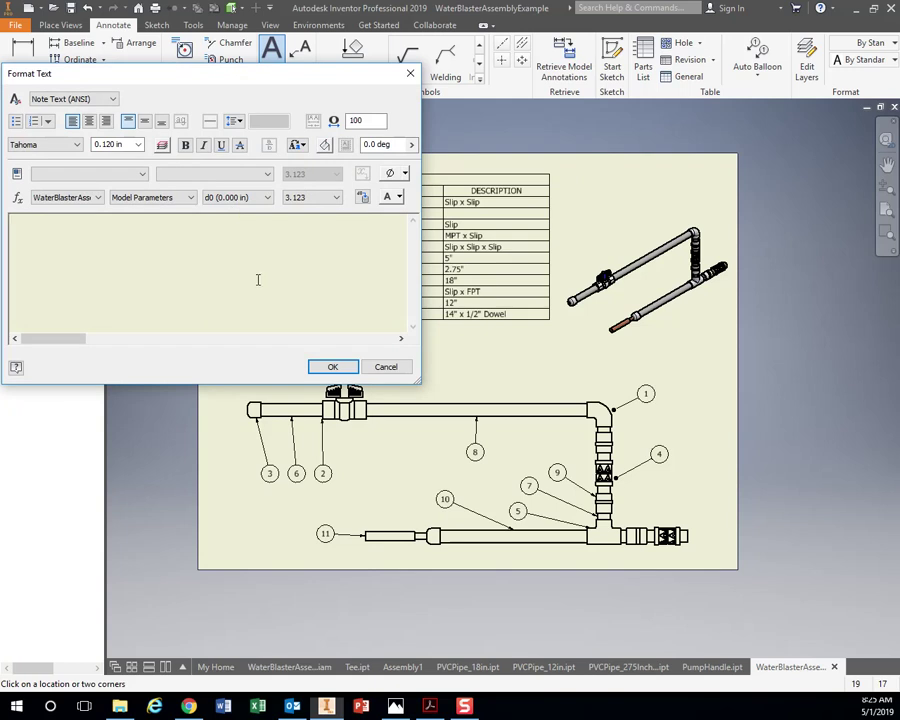
type("My Name")
key("Return")
type("Partner's Name")
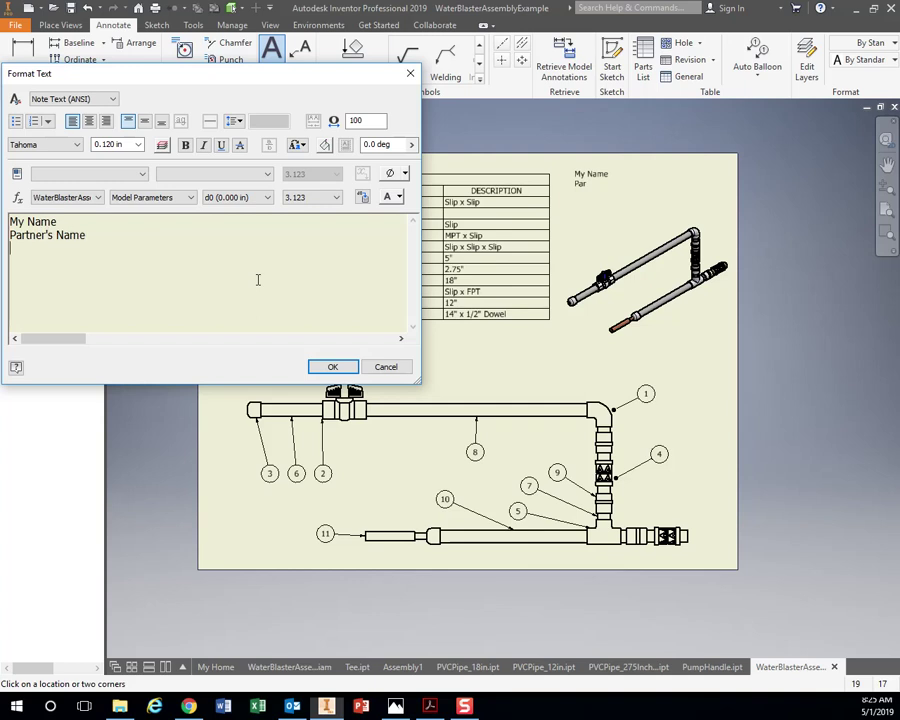
key("Return")
type("Period Number")
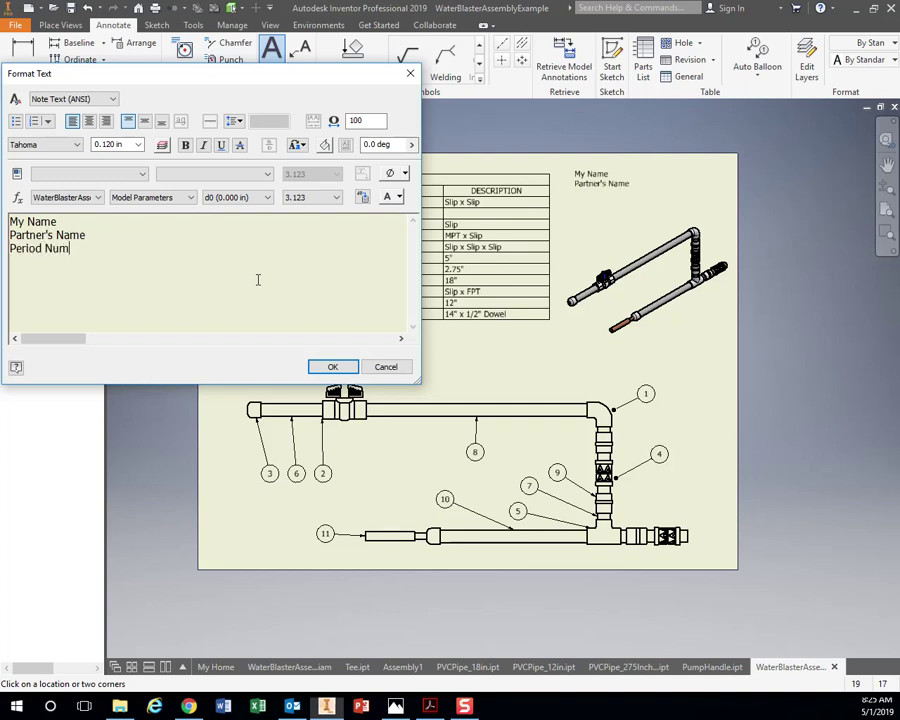
left_click(340, 366)
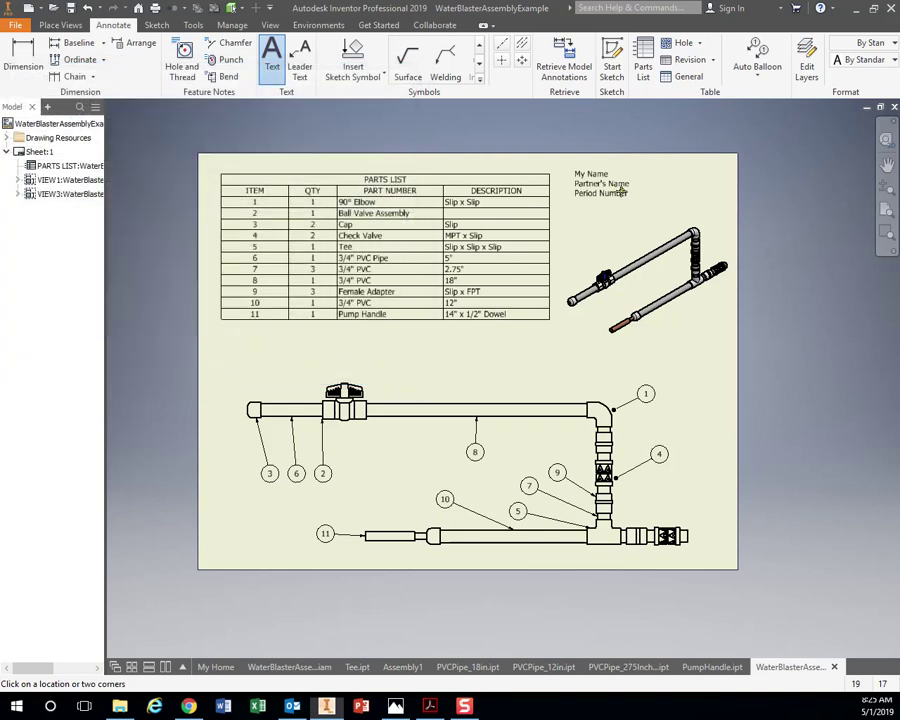
left_click(141, 148)
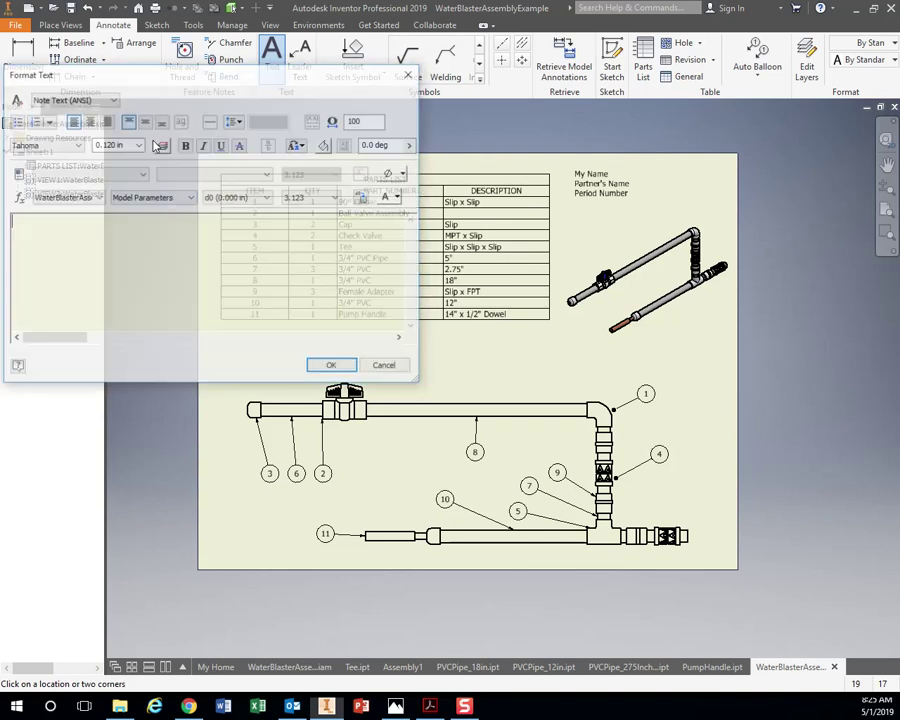
left_click(385, 366)
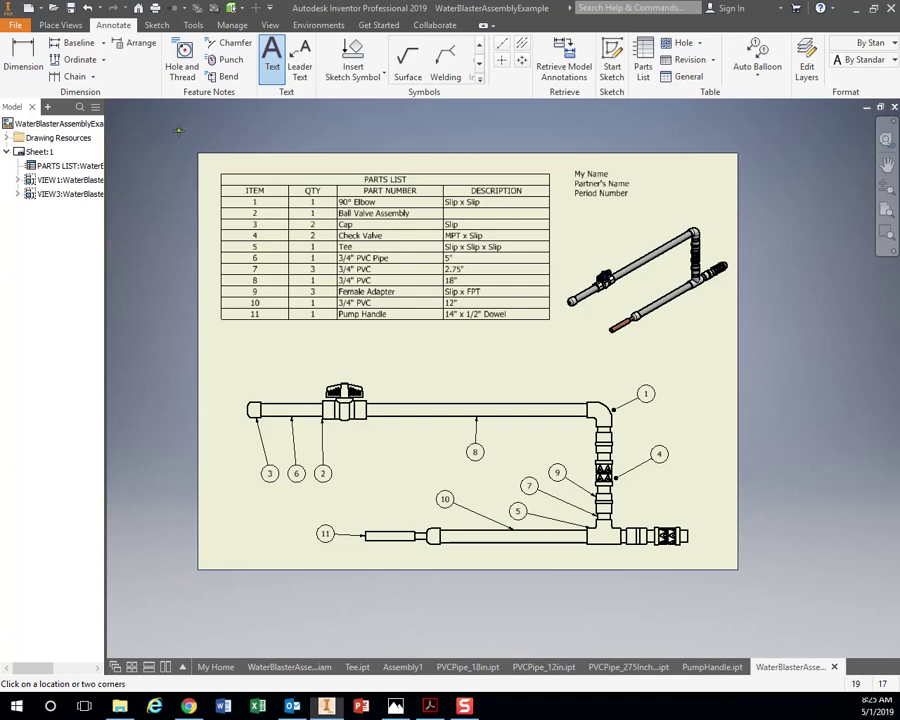
Save the drawing as WaterBlasterAssemblyExample.idw, resolving the assembly link.
left_click(16, 25)
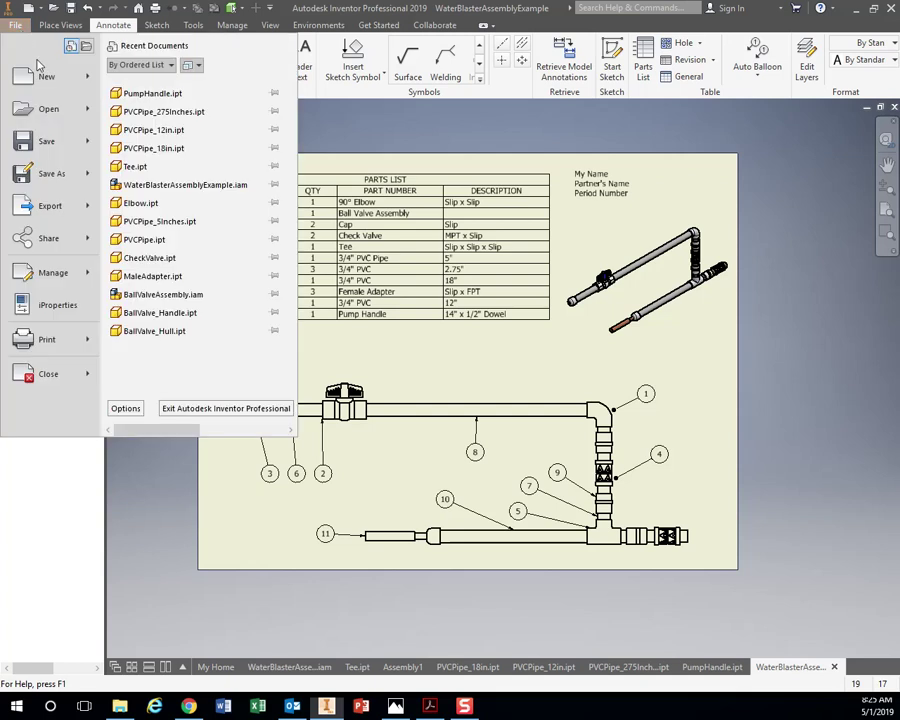
left_click(42, 170)
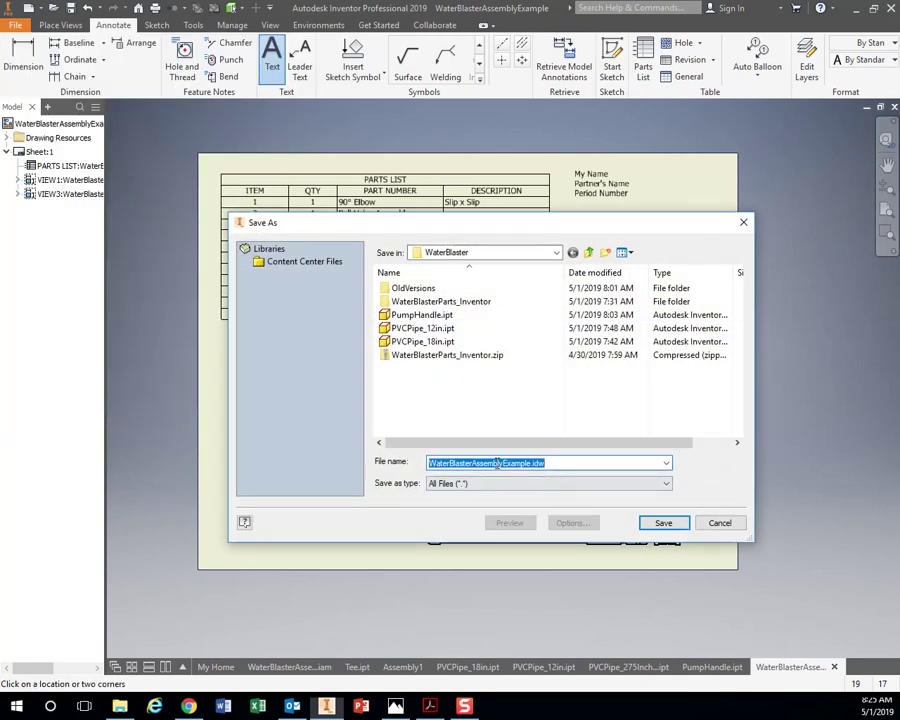
left_click(664, 523)
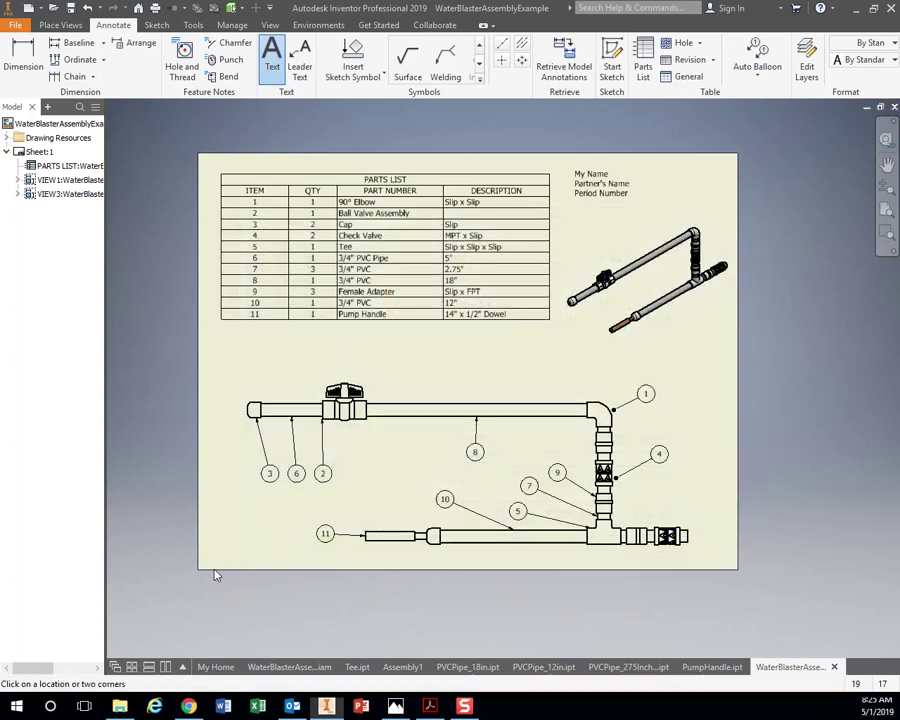
left_click(660, 393)
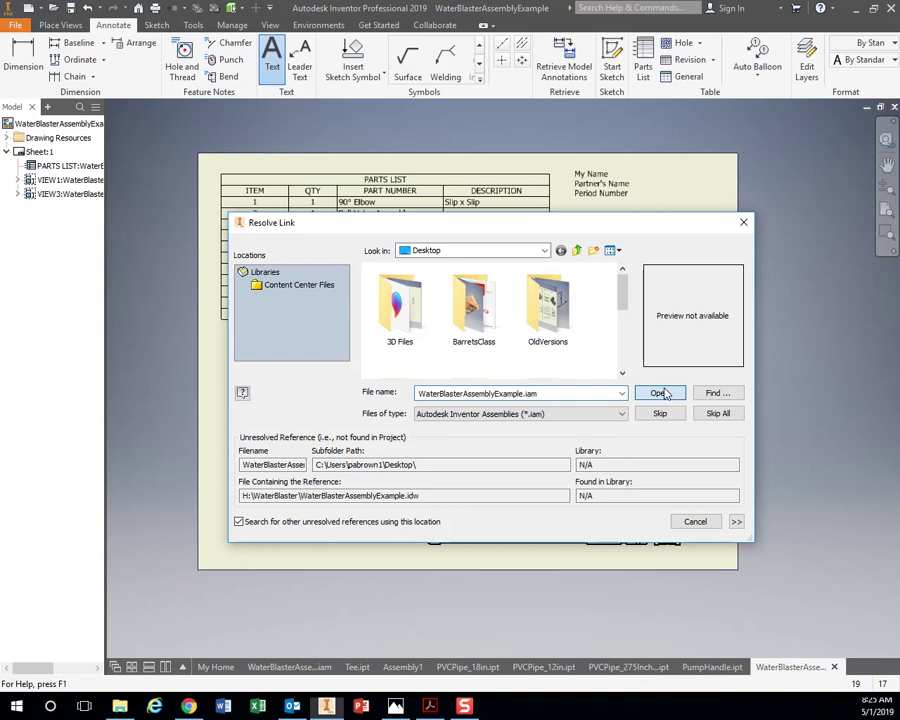
left_click(530, 416)
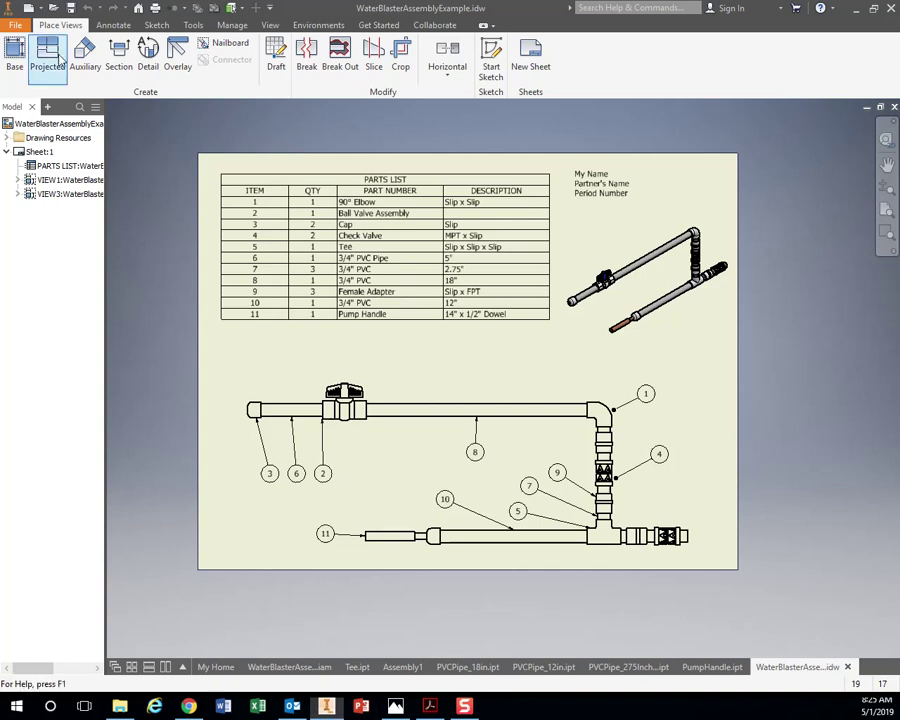
Start a PDF export of the drawing, then cancel that first attempt.
left_click(16, 26)
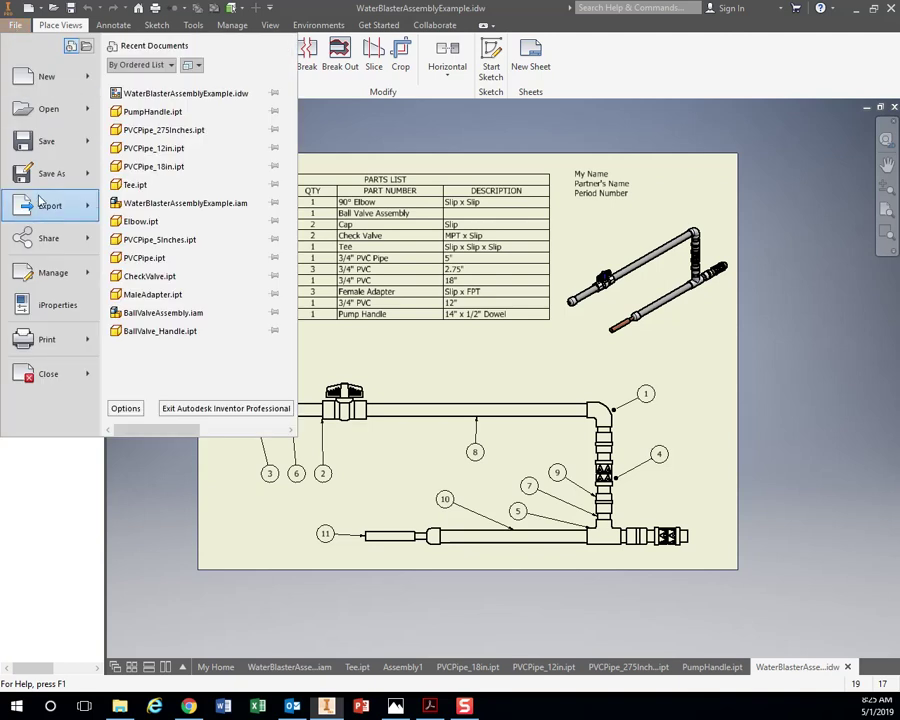
mouse_move(44, 213)
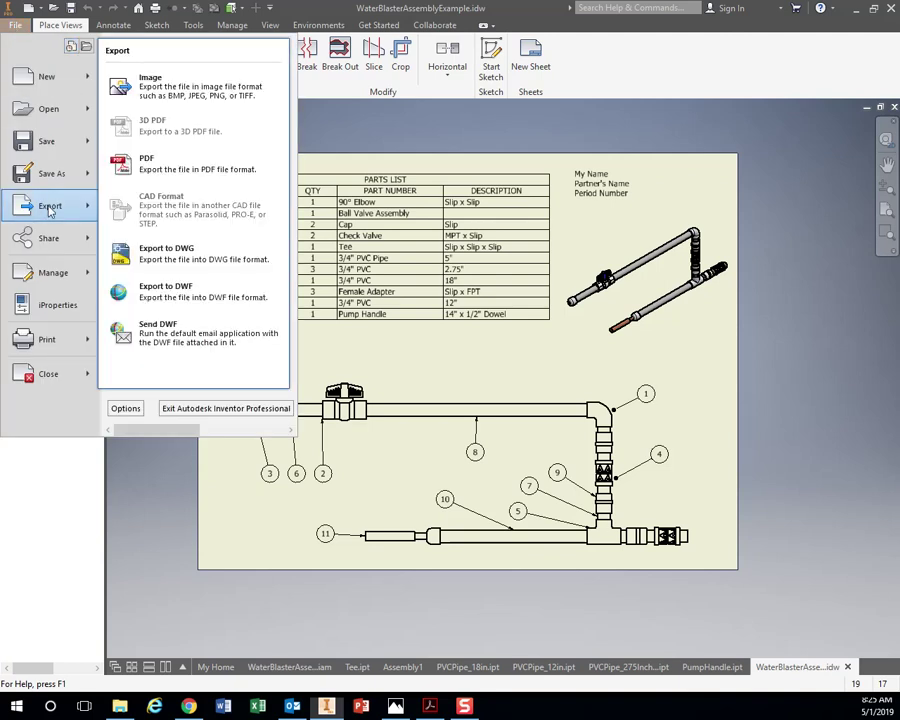
left_click(194, 178)
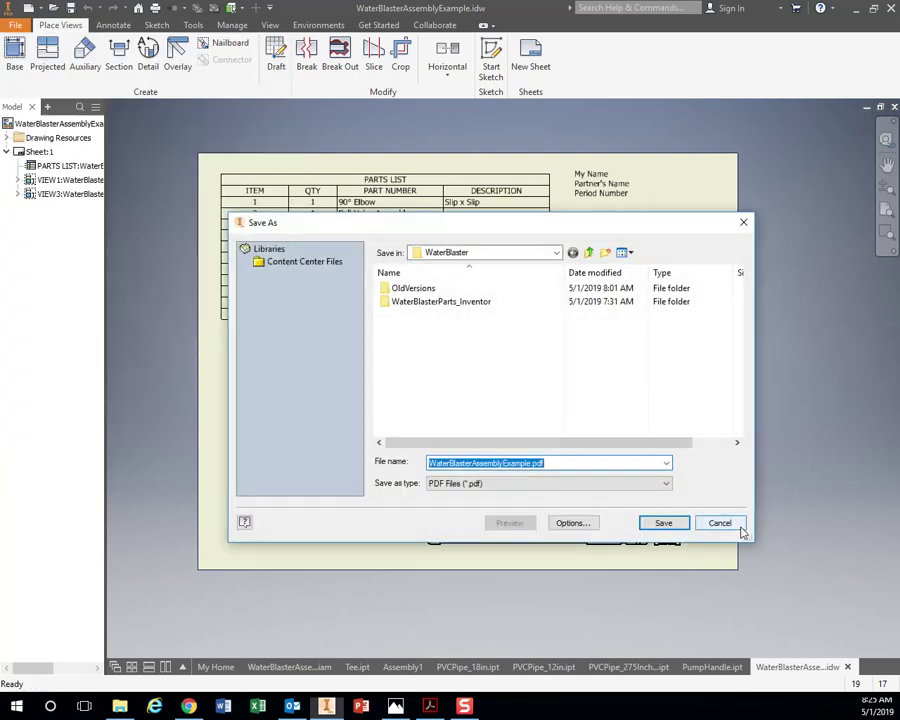
left_click(728, 524)
Export the drawing as PDF to the WaterBlaster folder, named from the students' surnames plus 'WaterBlaster'.
left_click(15, 25)
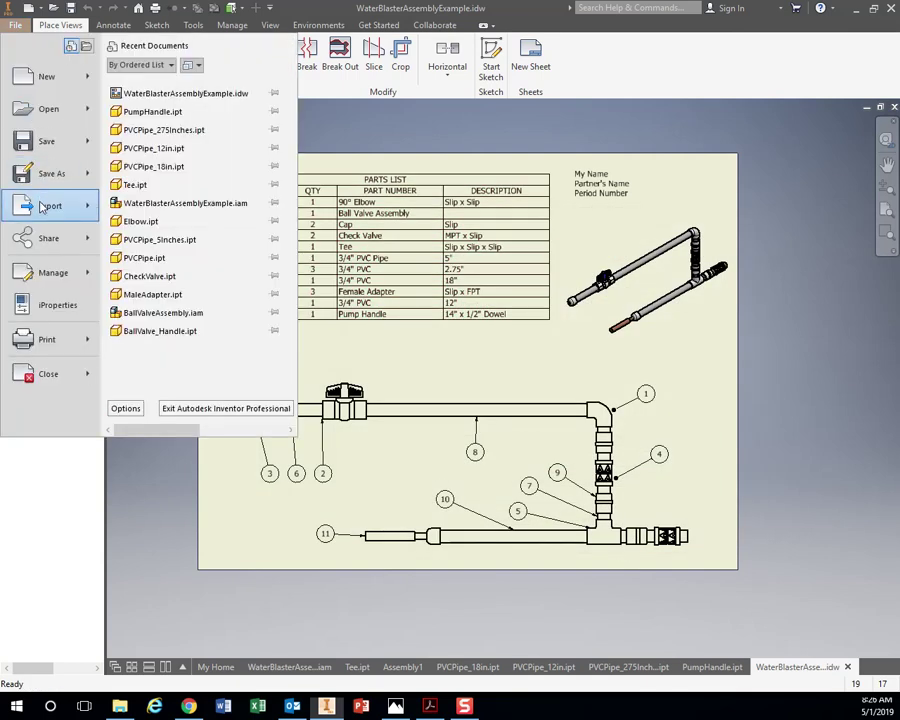
mouse_move(75, 205)
left_click(120, 162)
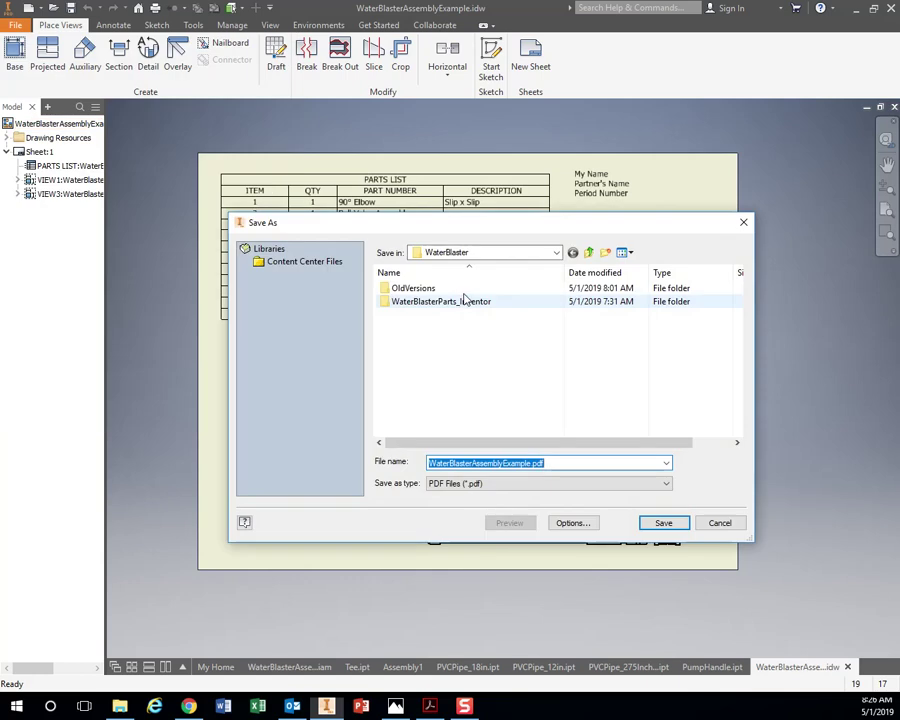
left_click(564, 463)
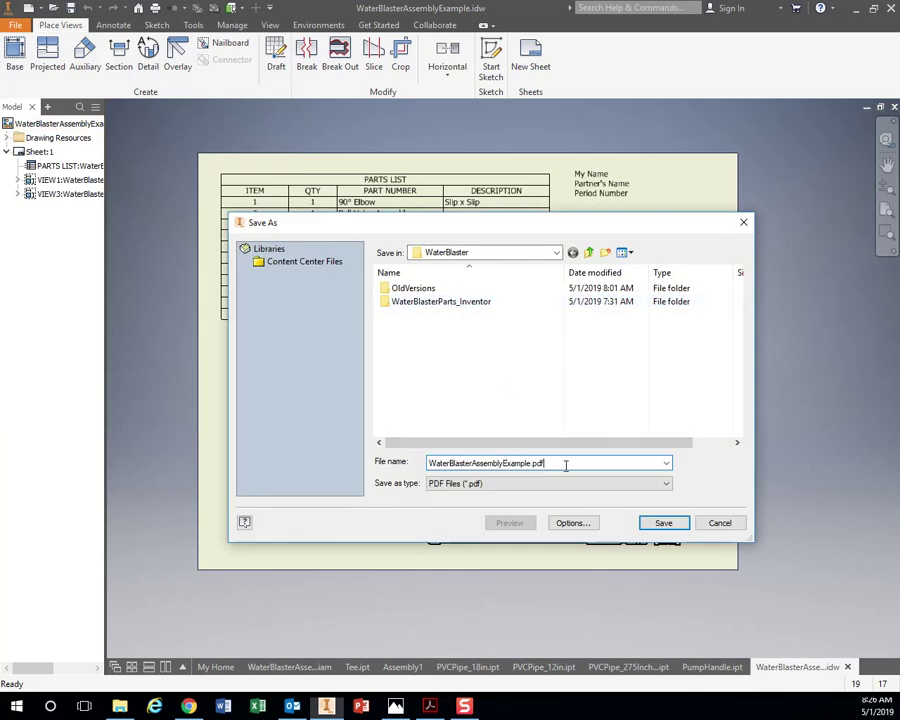
left_click_drag(564, 463, 388, 458)
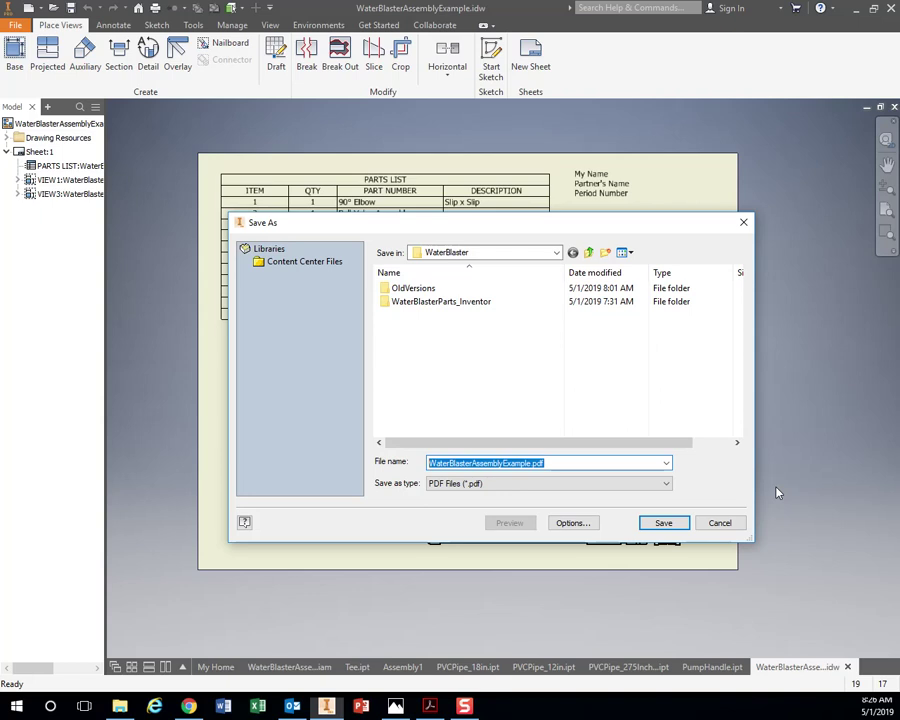
type("BrownKiemanW")
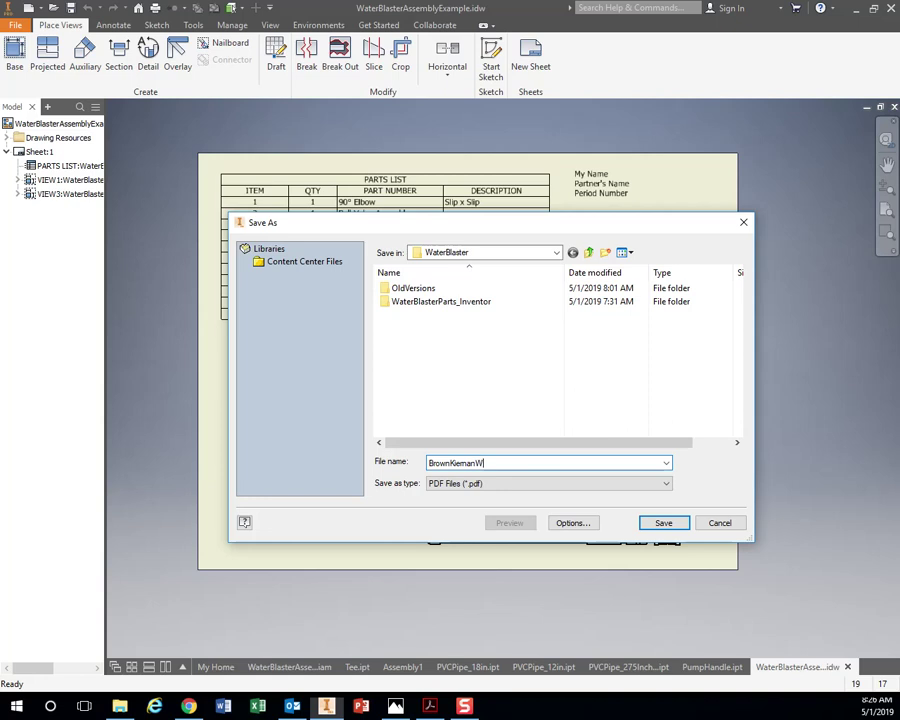
type("aterBlaster")
key("Return")
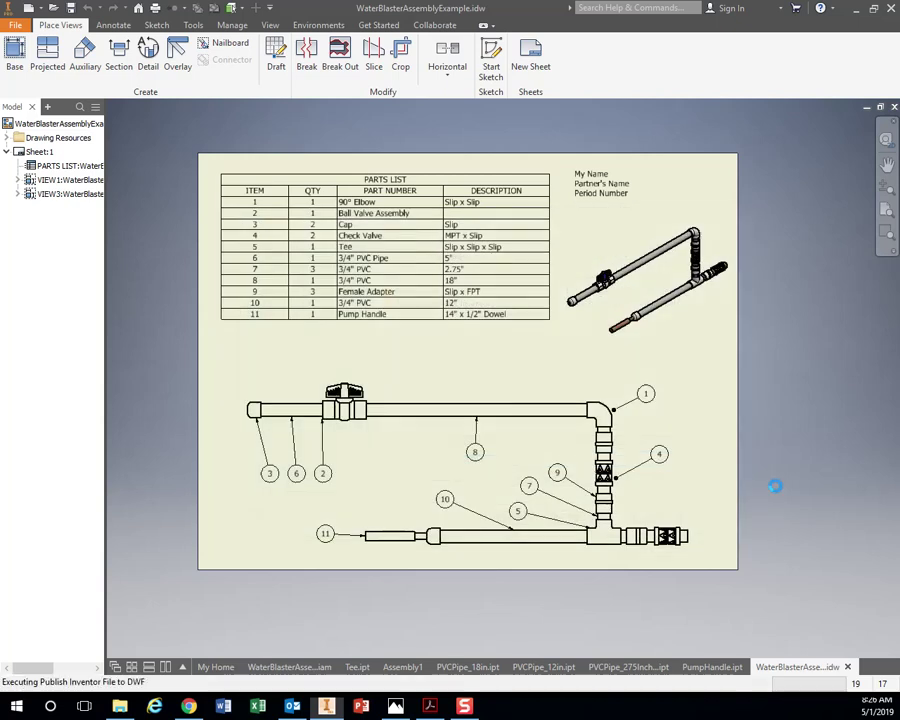